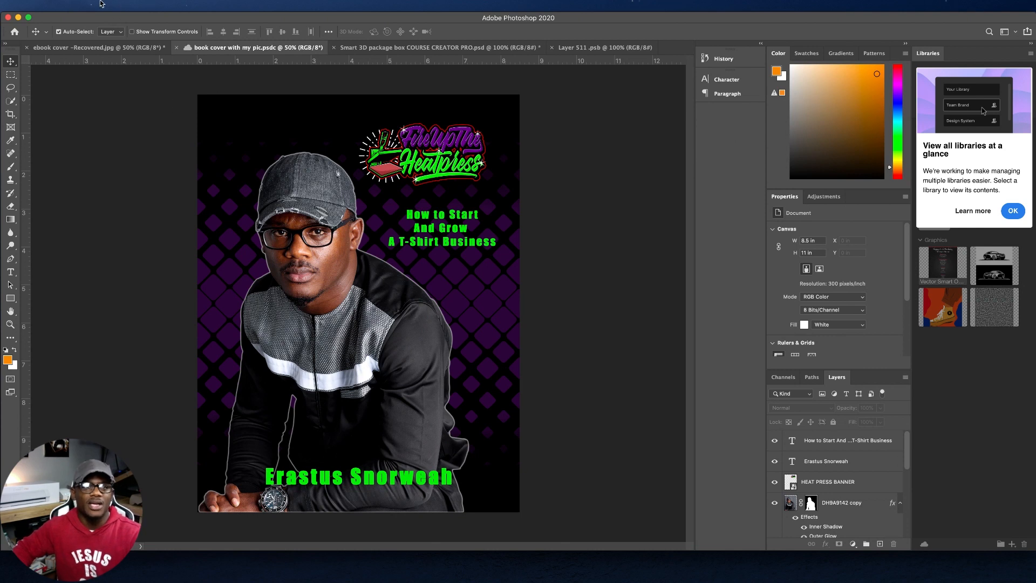
- Start a new document and set its size to 8.5 inches wide by 11 inches high
left_click(79, 7)
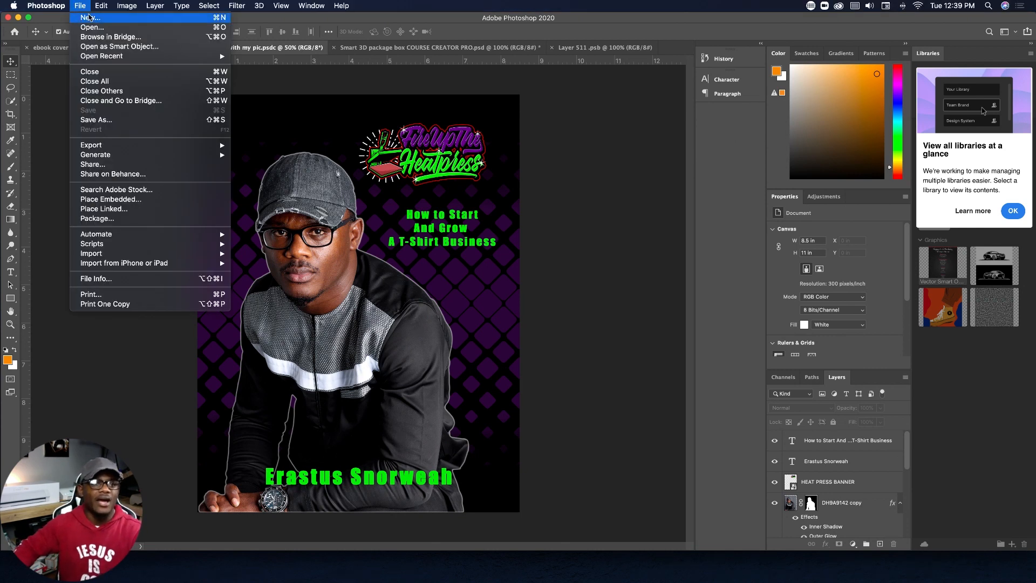
left_click(89, 20)
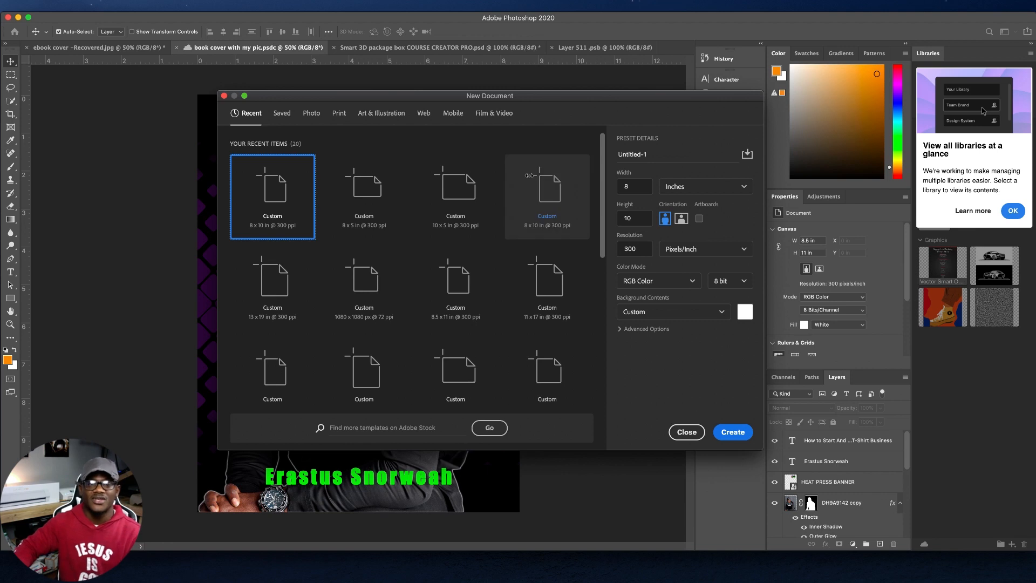
double_click(633, 186)
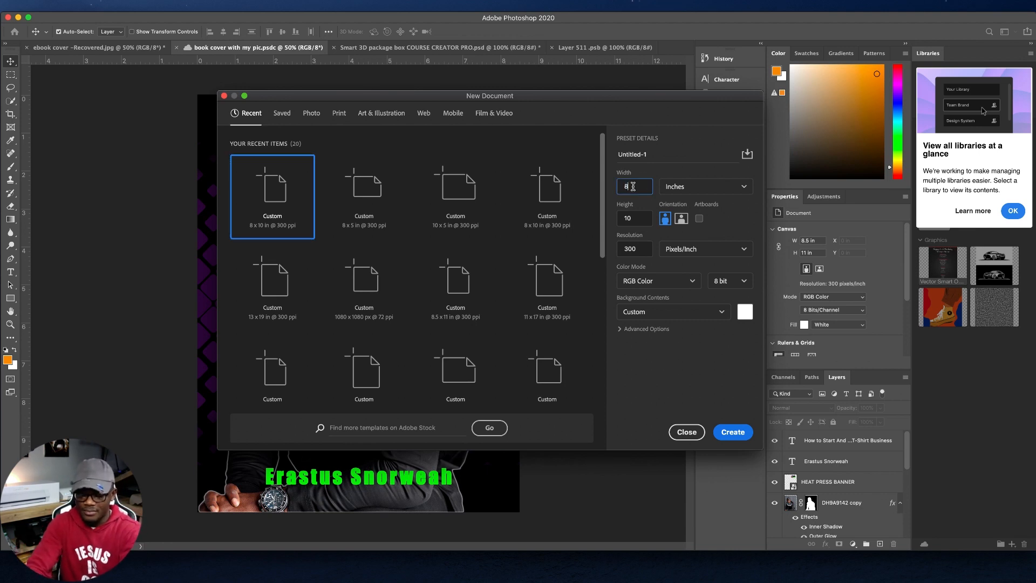
double_click(638, 218)
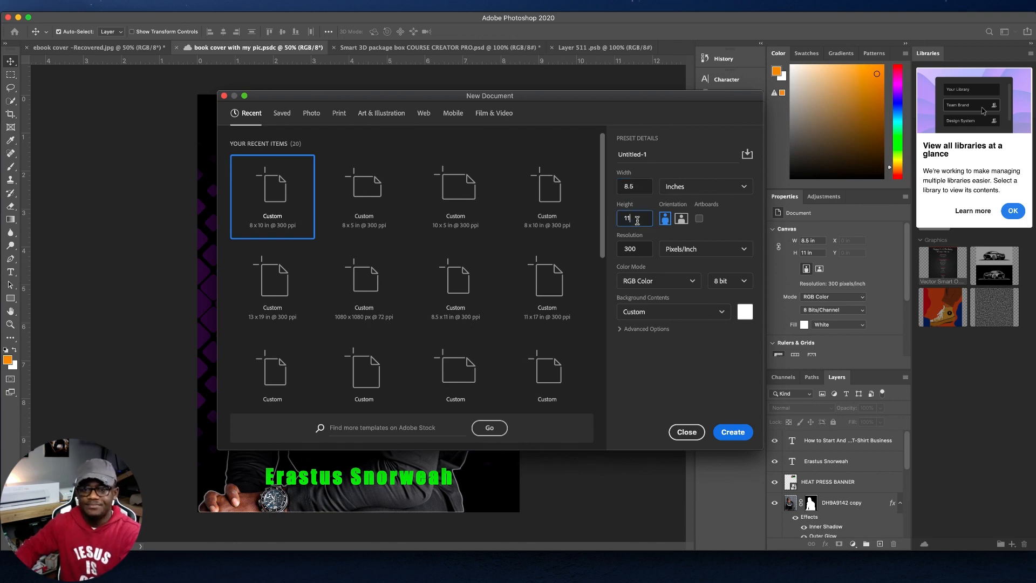
left_click(500, 182)
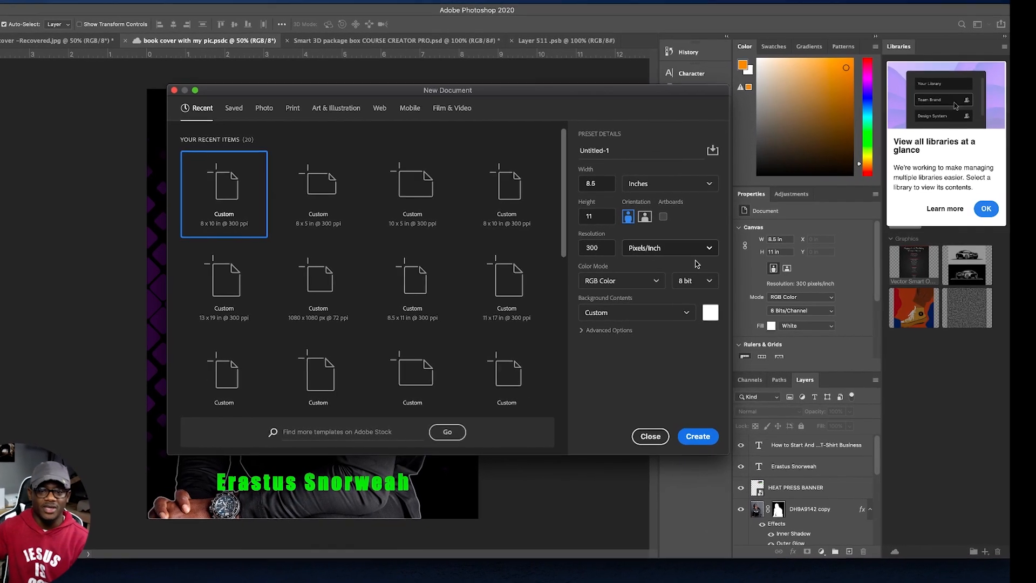
- Set the new document's resolution to 300 pixels/inch and its color mode to RGB Color
double_click(584, 247)
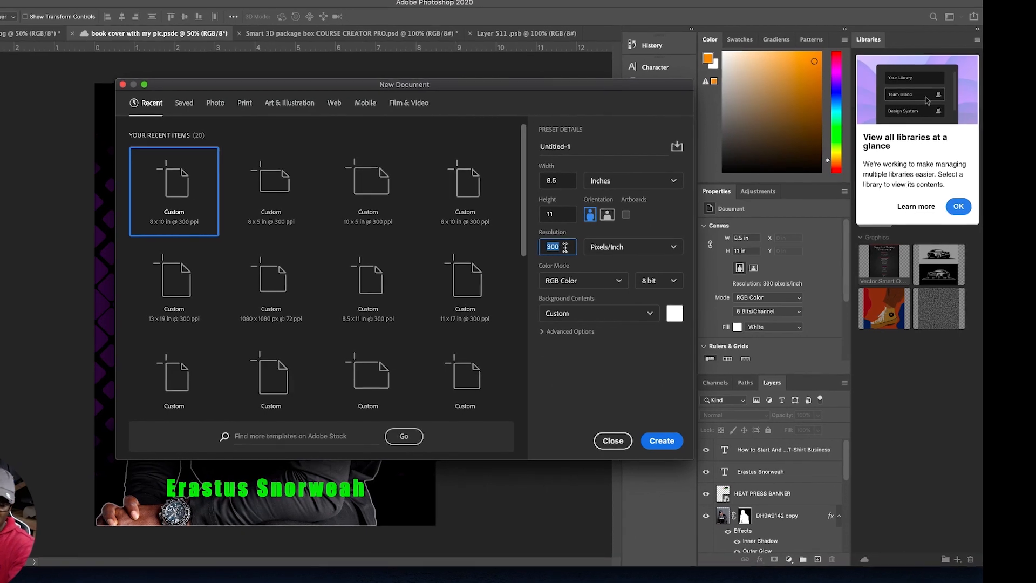
type("7")
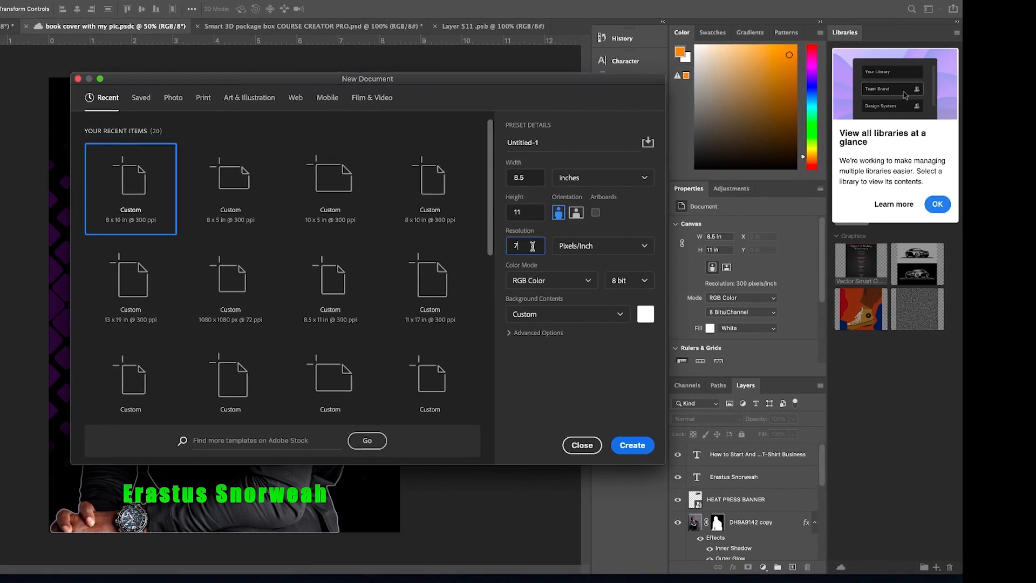
key("BackSpace")
type("300")
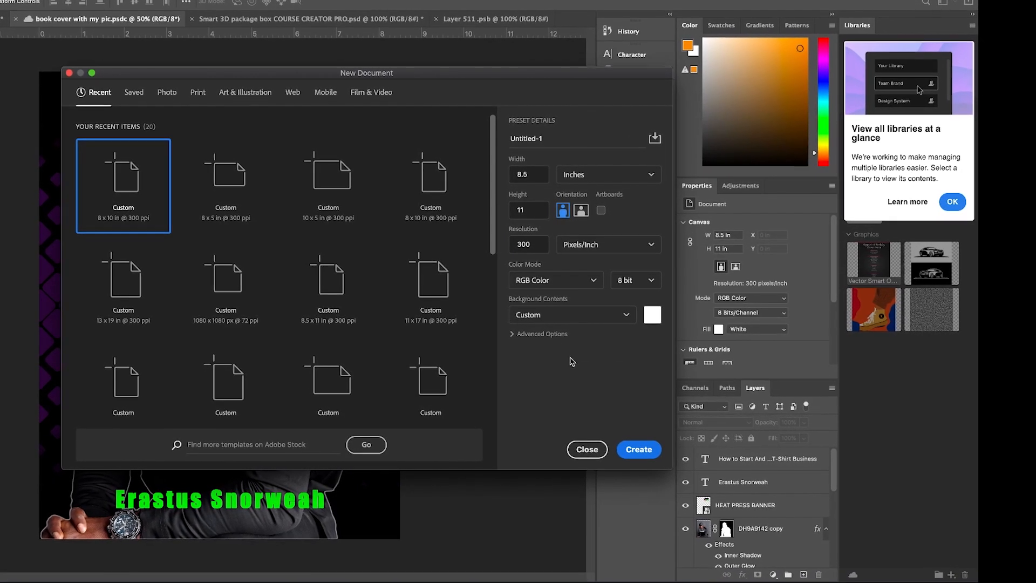
left_click(538, 284)
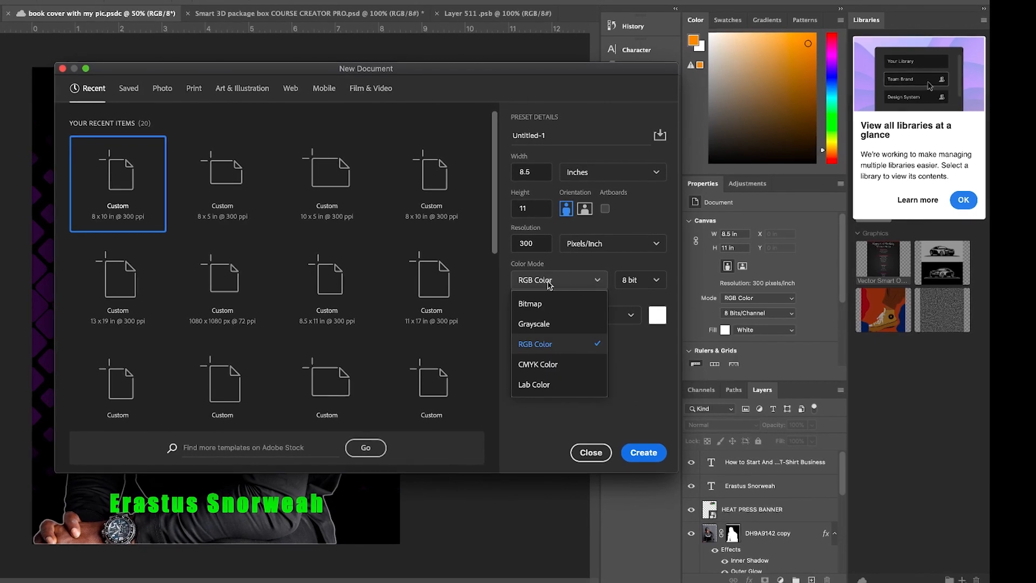
left_click(540, 344)
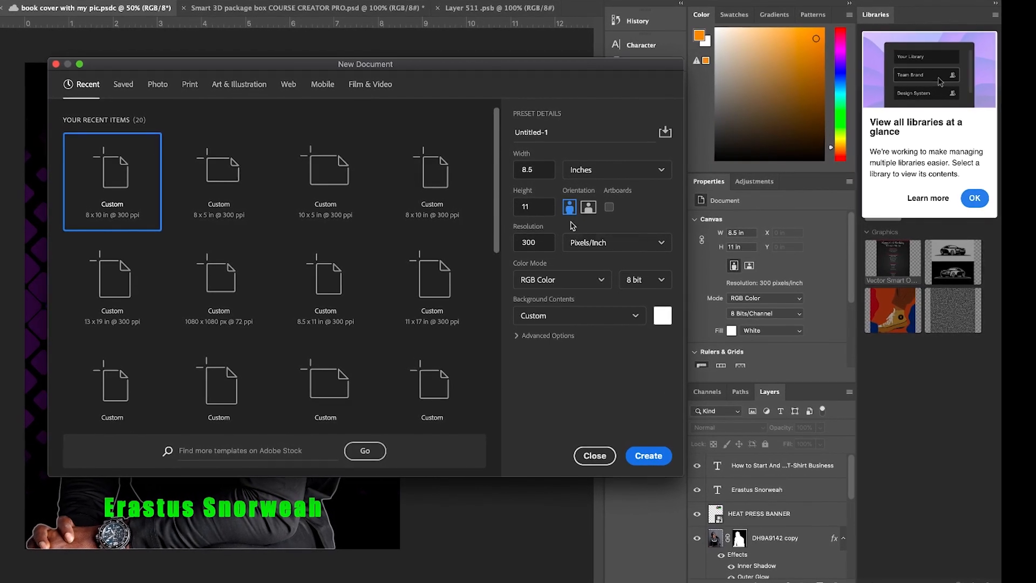
- Set the background color to black (000000) and create the document
left_click(663, 318)
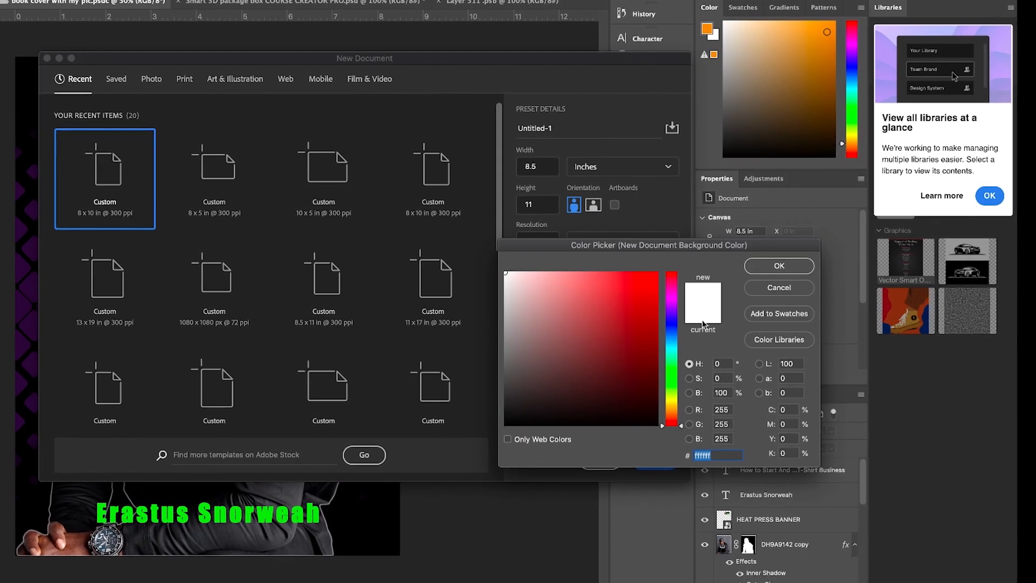
mouse_move(656, 281)
left_mouse_down()
mouse_move(523, 393)
mouse_move(506, 427)
left_mouse_up()
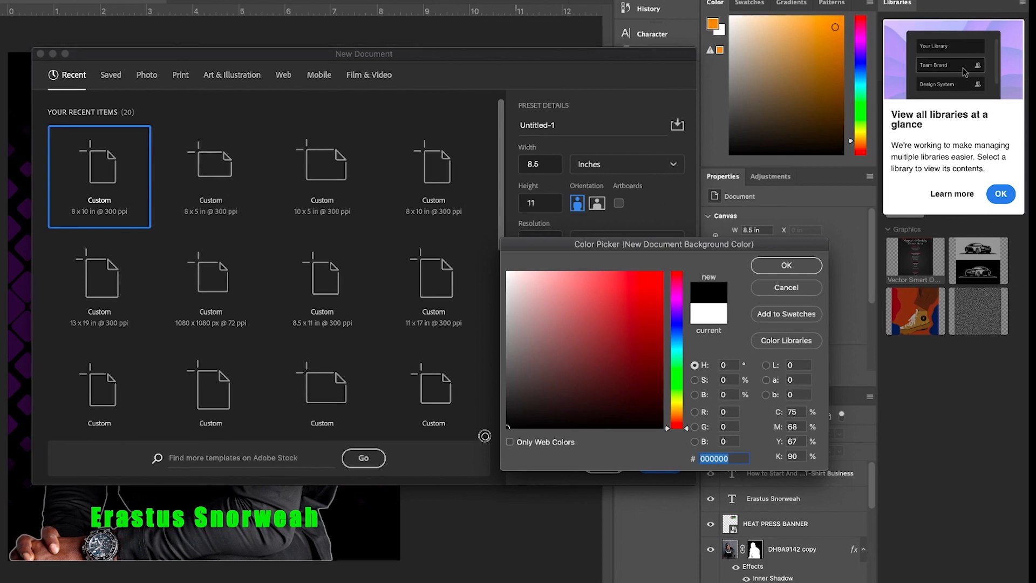
left_click(791, 264)
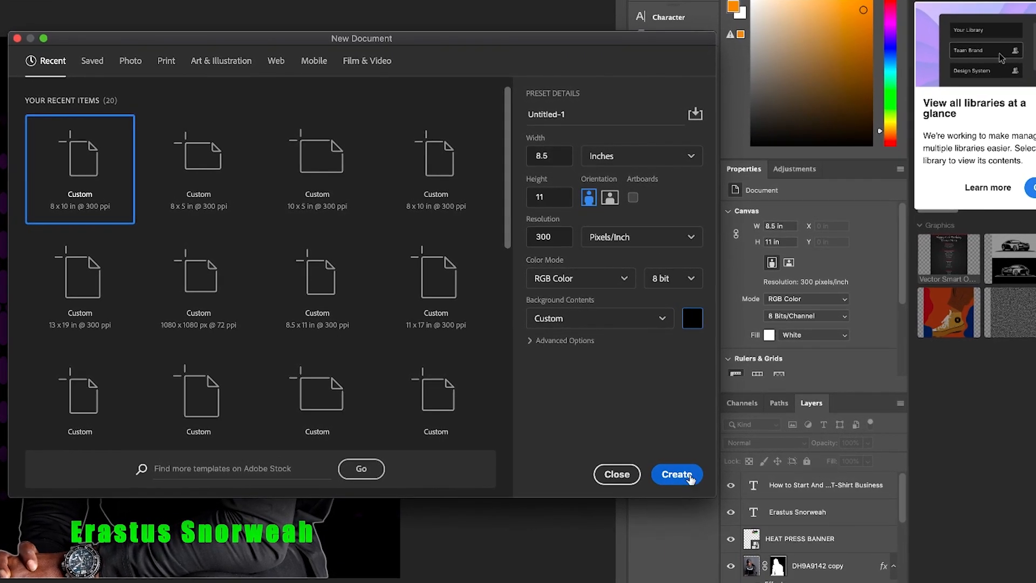
left_click(688, 478)
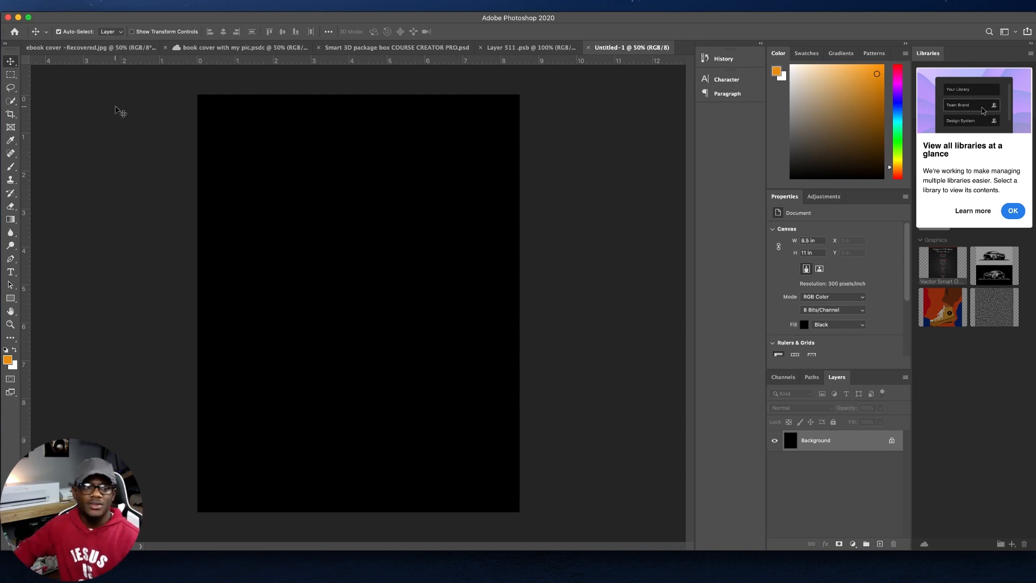
- Place the portrait photo DH9A9142 from the computer as an embedded object, keeping its default fit on the canvas
left_click(80, 5)
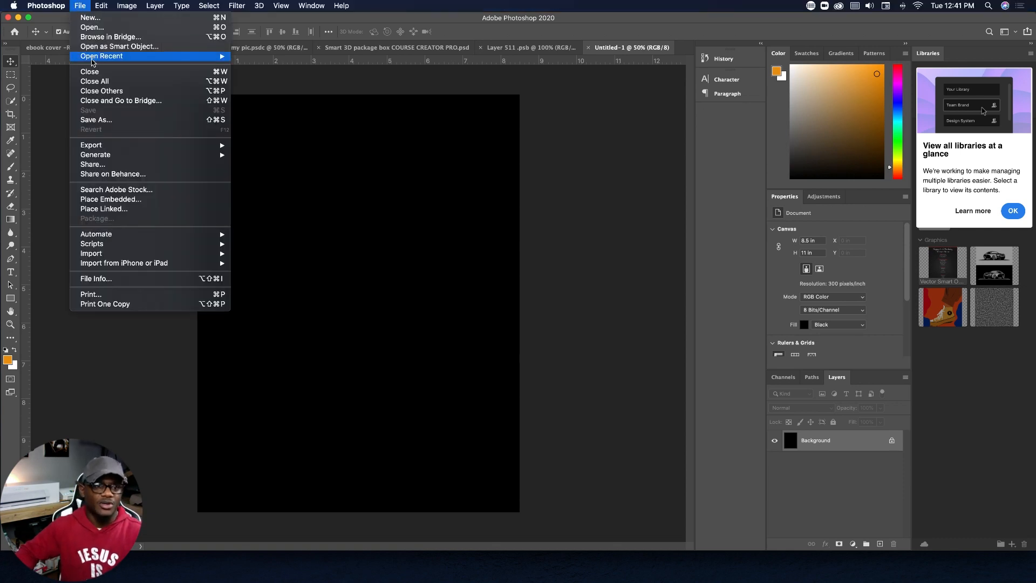
left_click(127, 200)
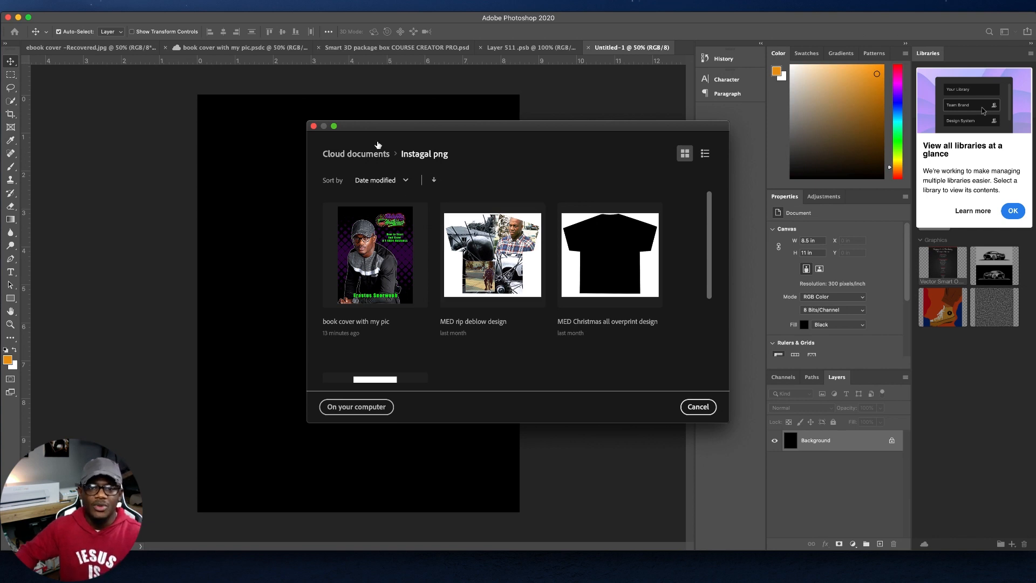
left_click(360, 410)
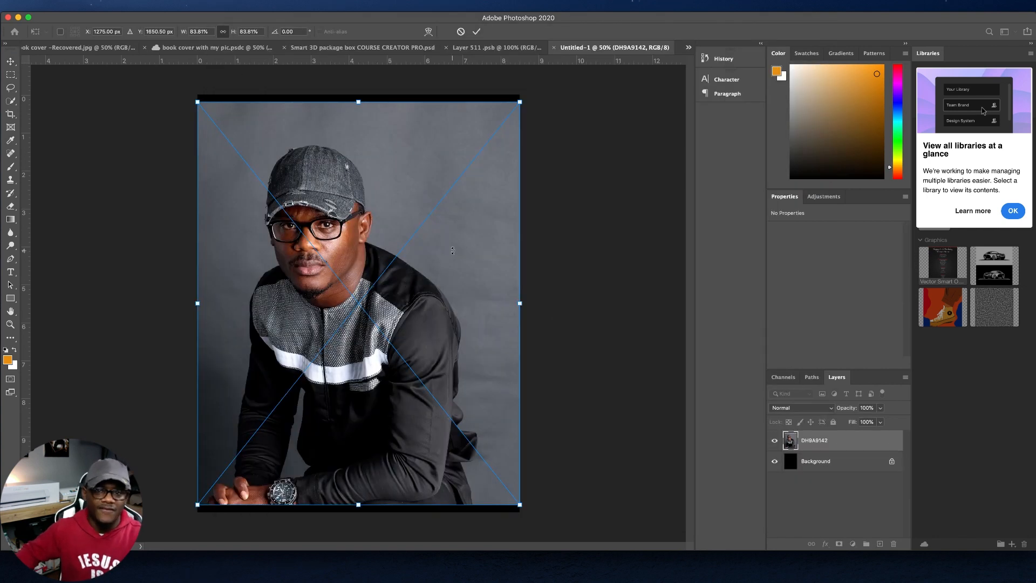
key("Return")
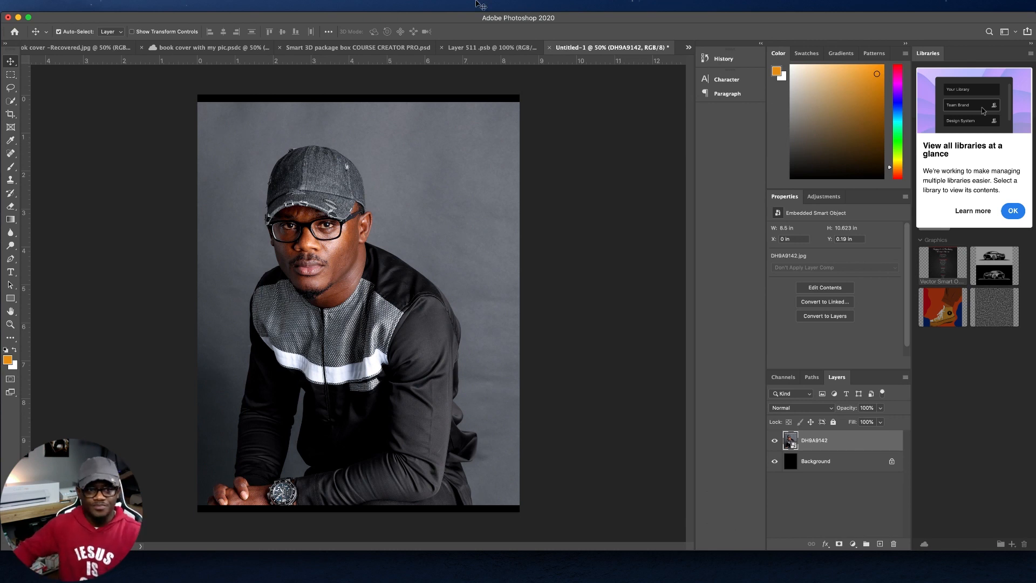
- Select the man in the photo automatically with Select Subject and open the selection in Select and Mask
left_click(11, 101)
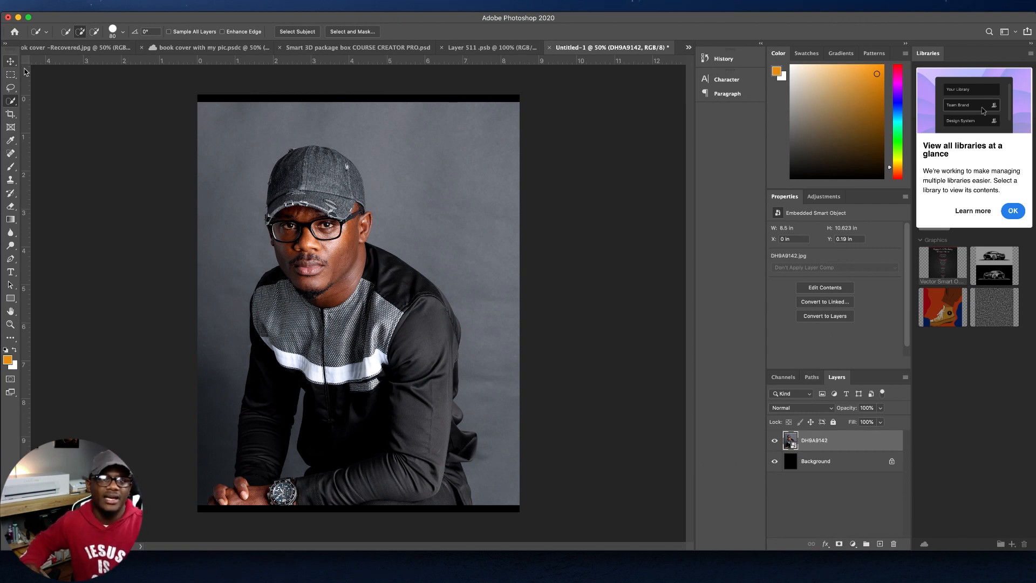
left_click(295, 35)
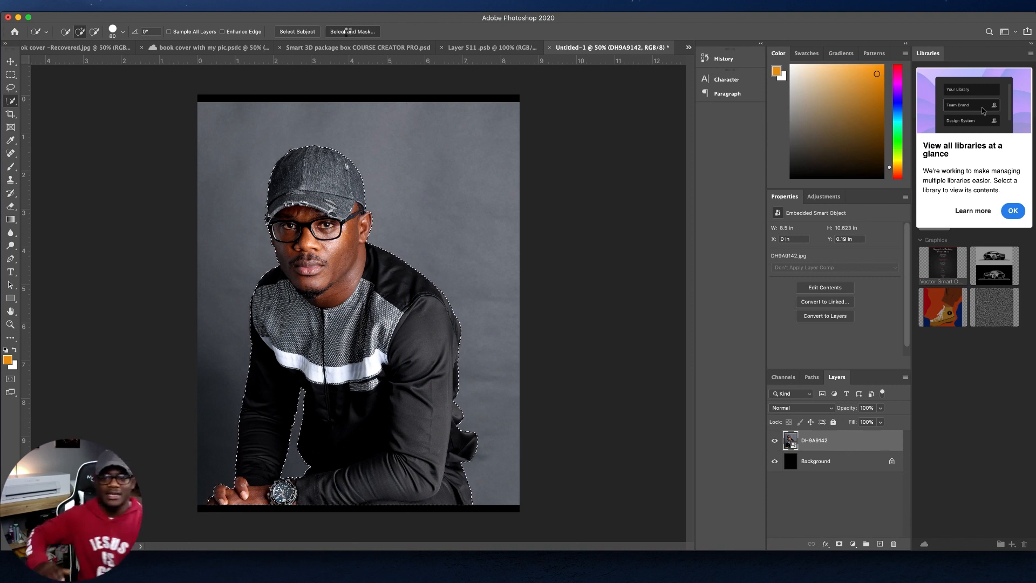
left_click(345, 31)
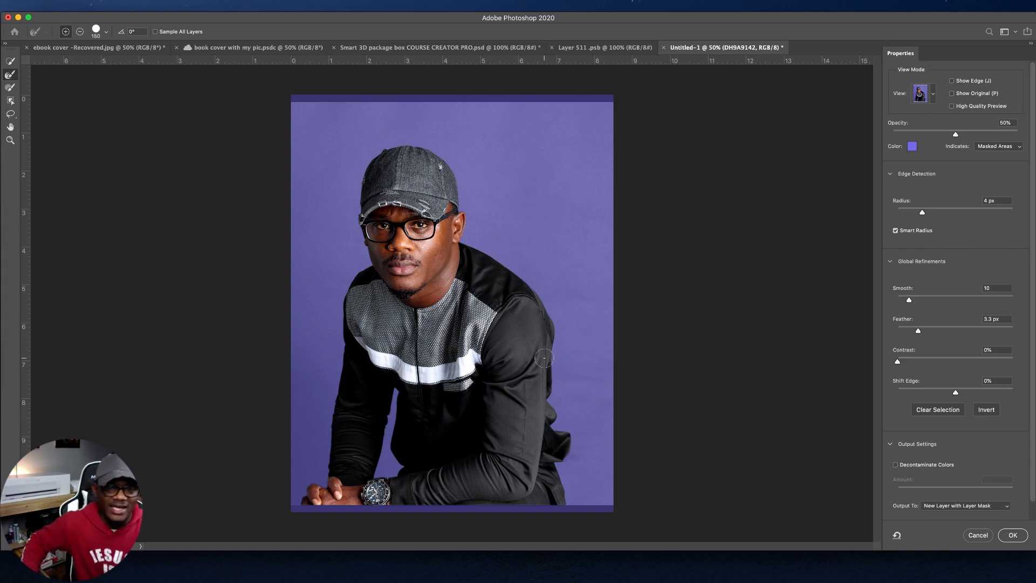
- Change the mask overlay color to light green (8beb6e)
left_click(912, 147)
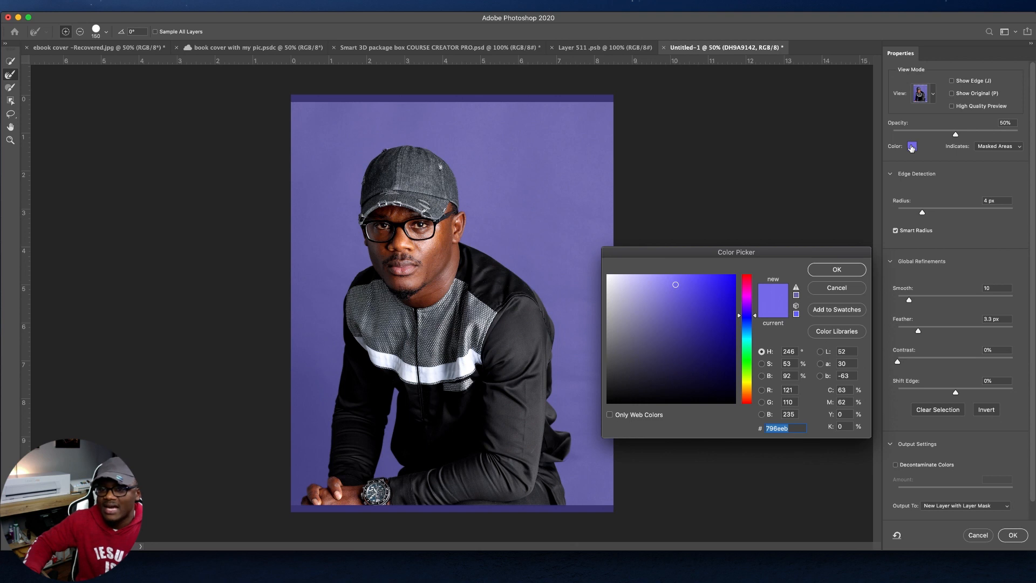
left_click_drag(798, 257, 949, 172)
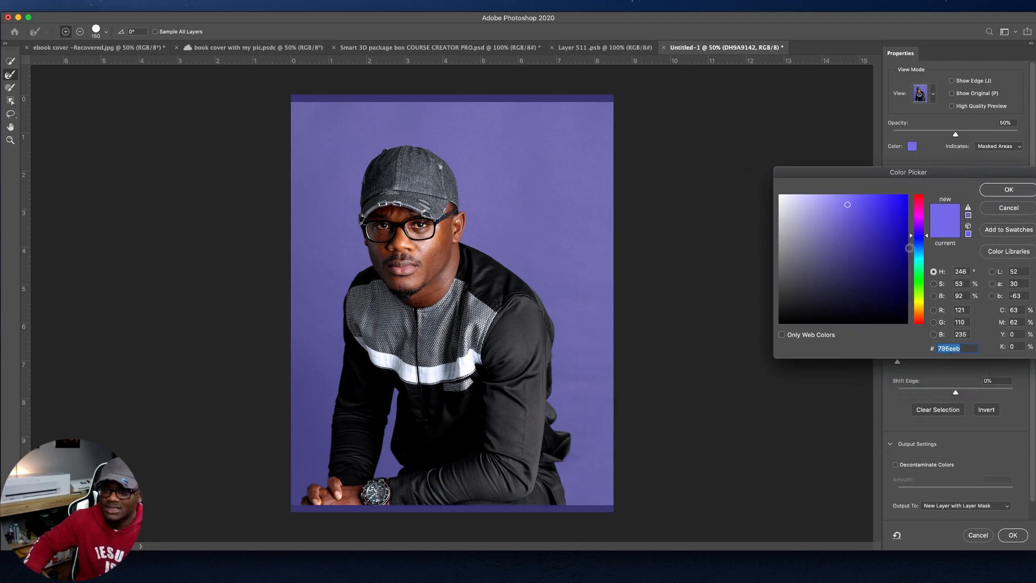
left_click_drag(923, 237, 923, 285)
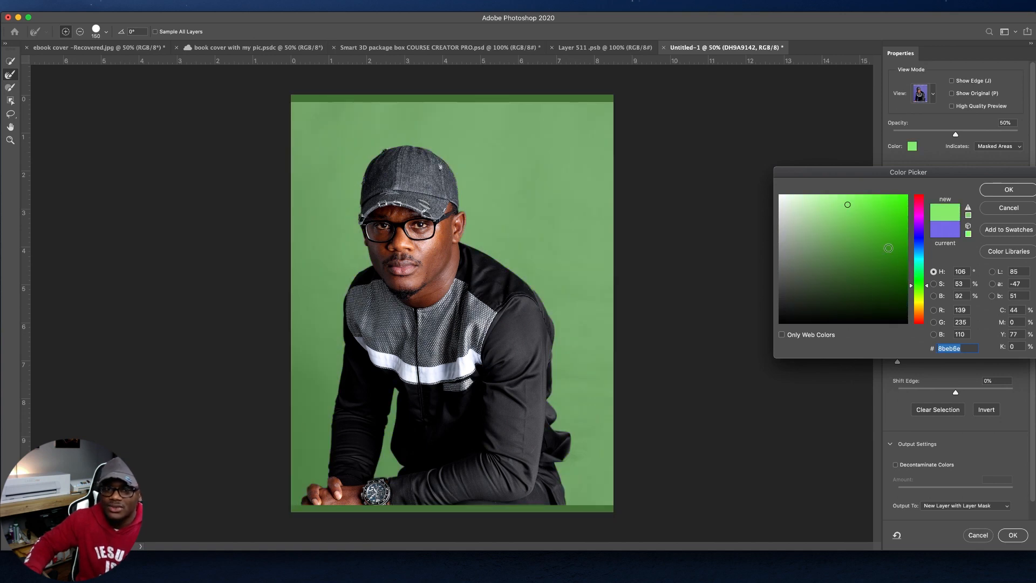
left_click(1008, 190)
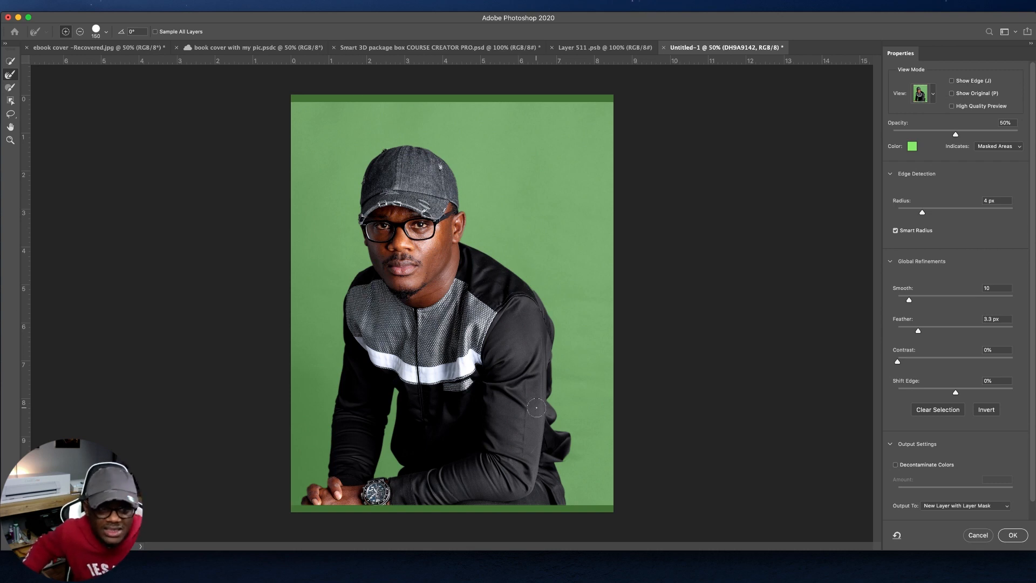
- Reduce the Refine Edge Brush to 25 px and work on the selection edge at the shoulder, using its add and subtract modes
left_click(11, 140)
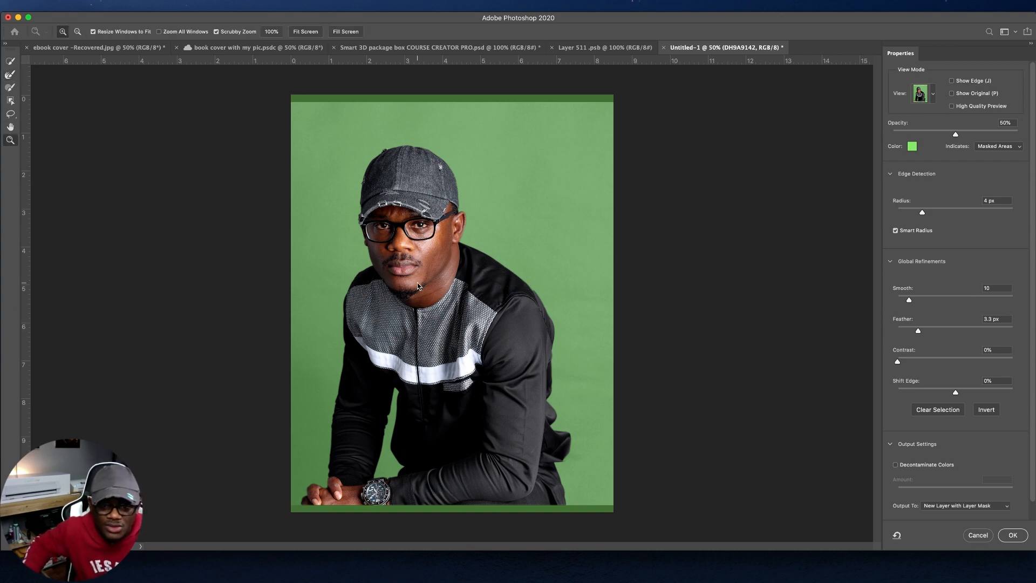
left_click(467, 292)
left_click(490, 281)
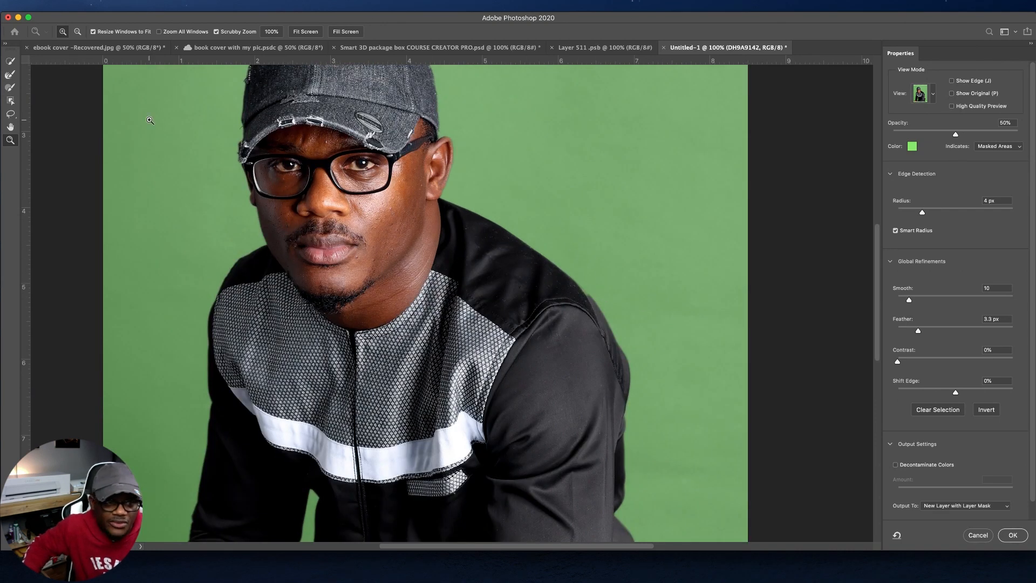
left_click(11, 75)
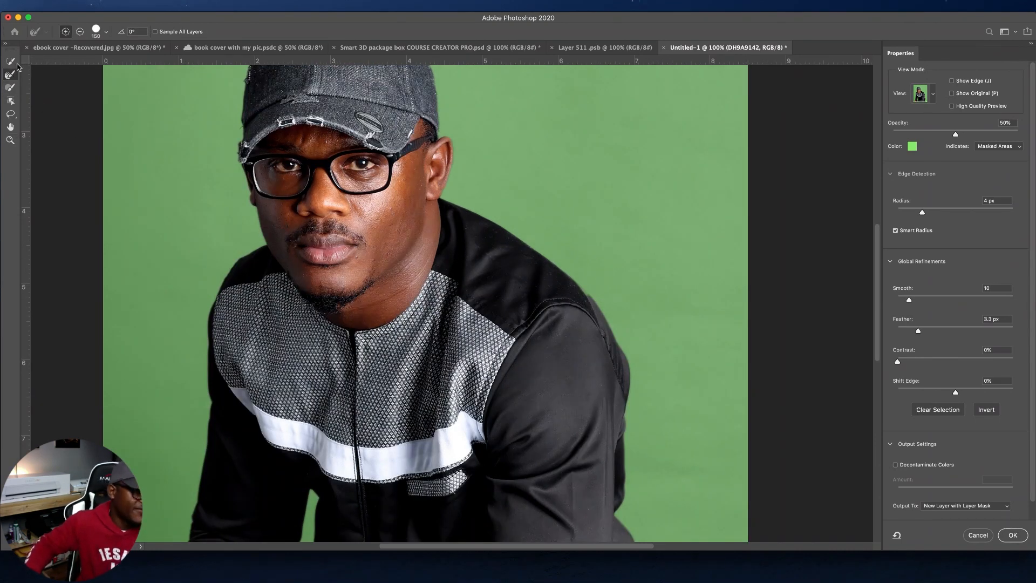
key("bracketleft")
key("bracketleft")
key("bracketleft")
key("bracketleft")
key("bracketleft")
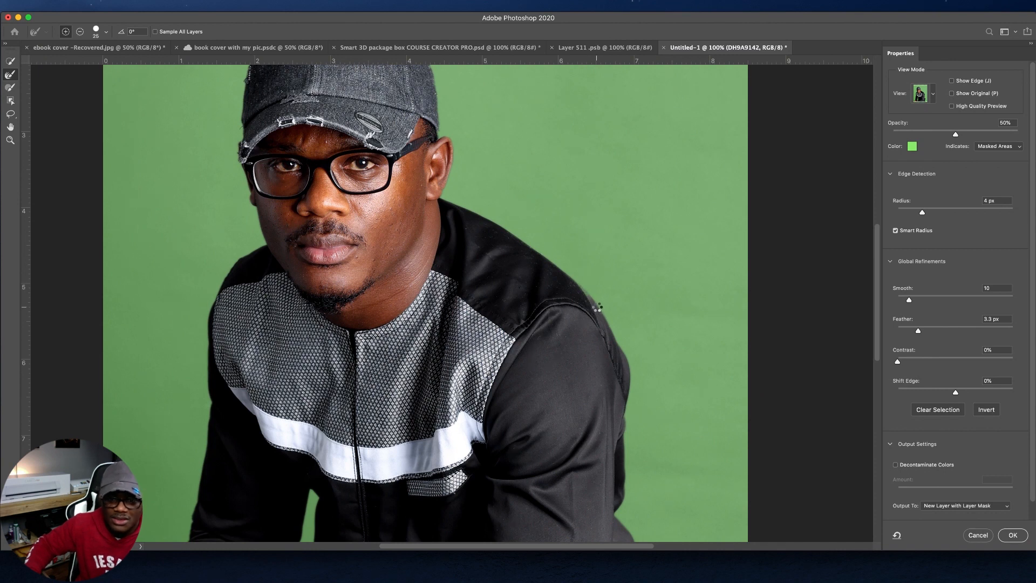
key("alt")
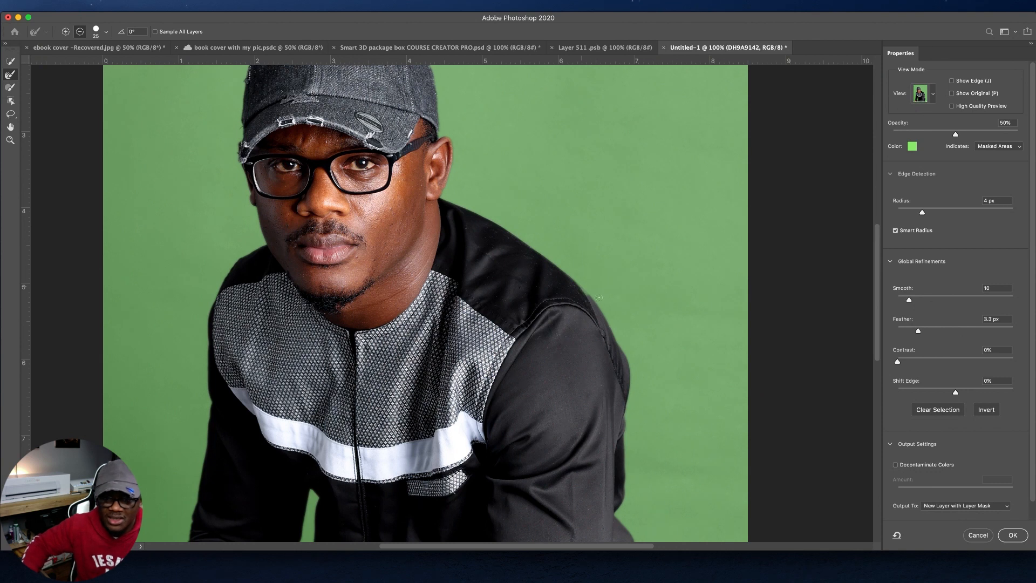
key("alt")
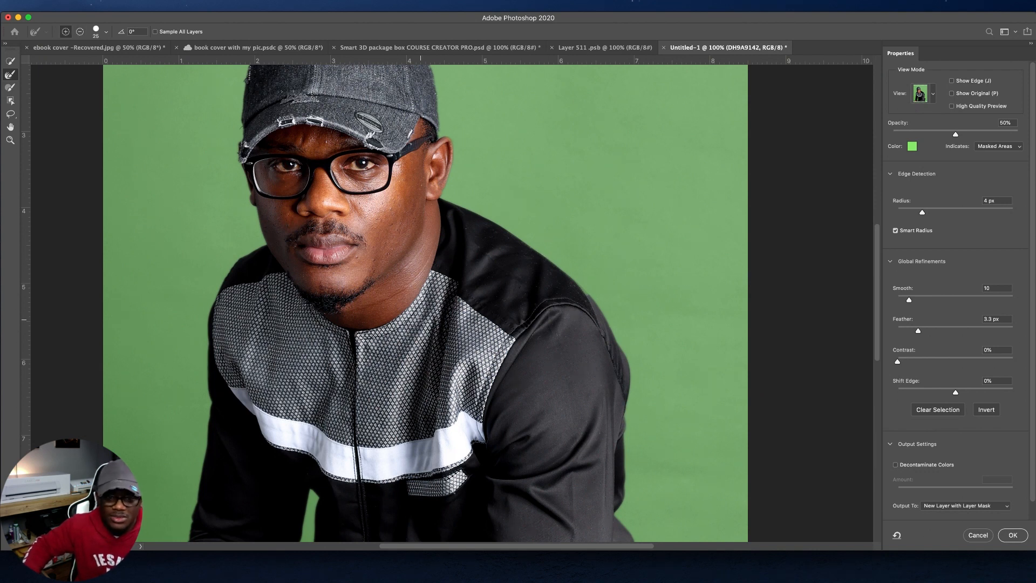
- Check the cutout's edges around the arms and hands, and output the selection to a new layer with a layer mask
scroll(437, 342, "down", 5)
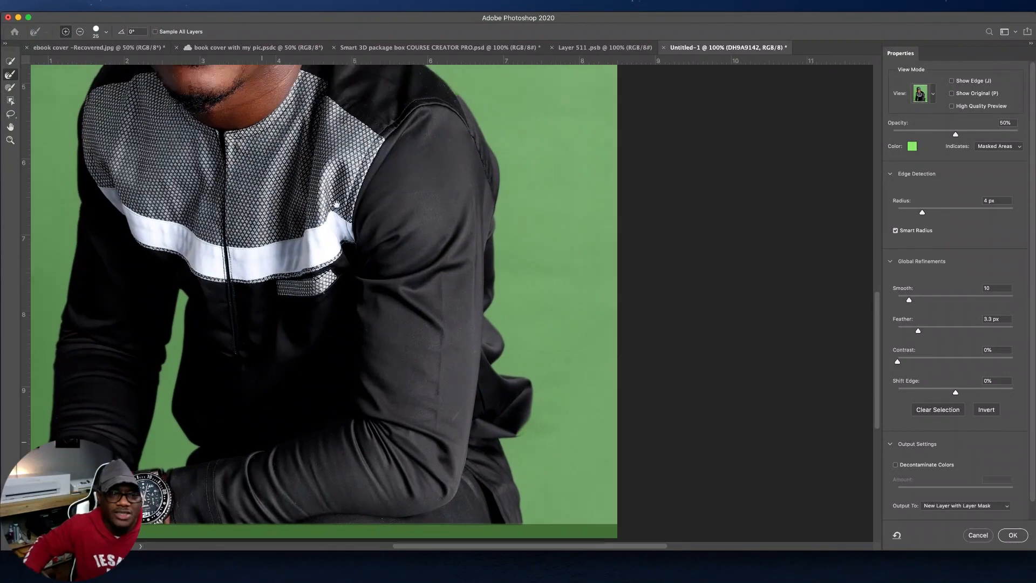
left_click_drag(336, 204, 484, 433)
scroll(484, 432, "down", 6)
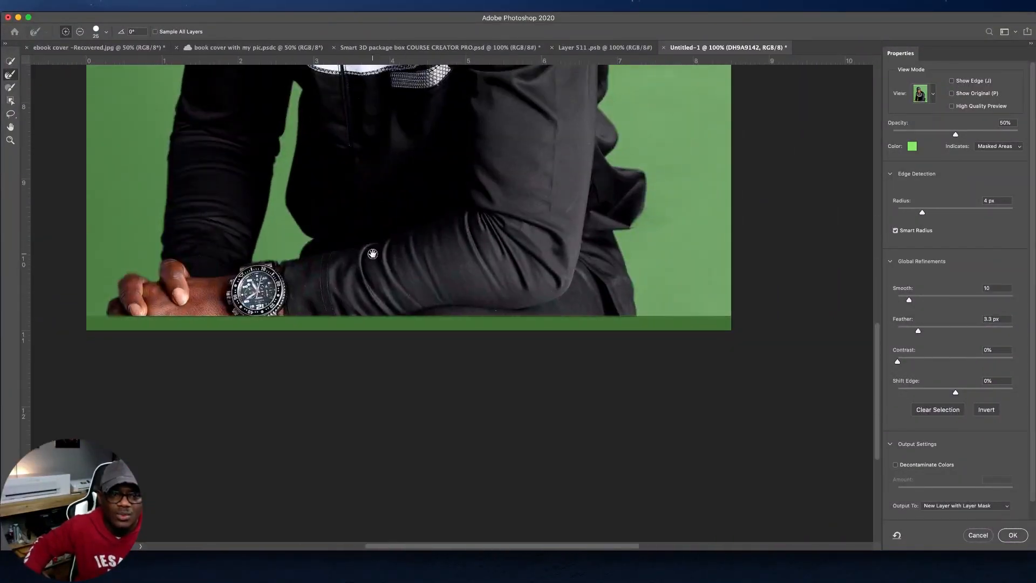
left_click_drag(372, 254, 346, 322)
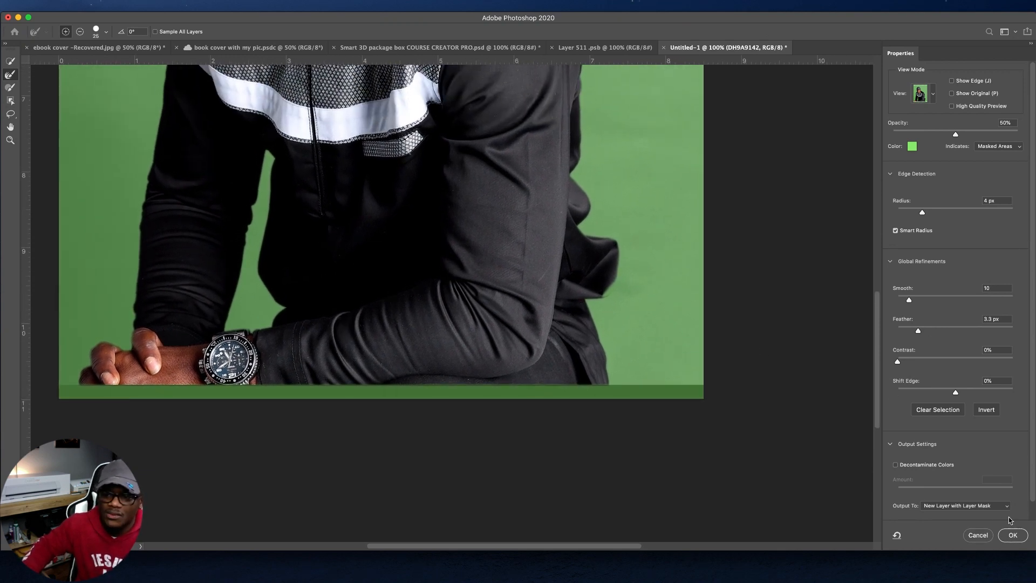
left_click(1012, 535)
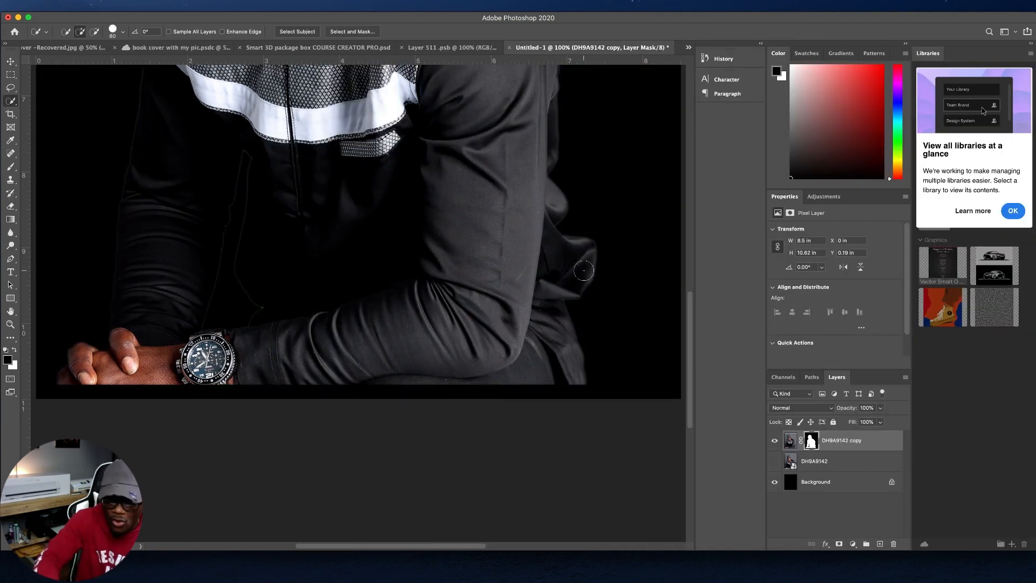
- Move the cutout portrait down until its lower edge meets the bottom of the cover, at about Y 0.38 in
key("super+minus")
key("super+minus")
key("super+minus")
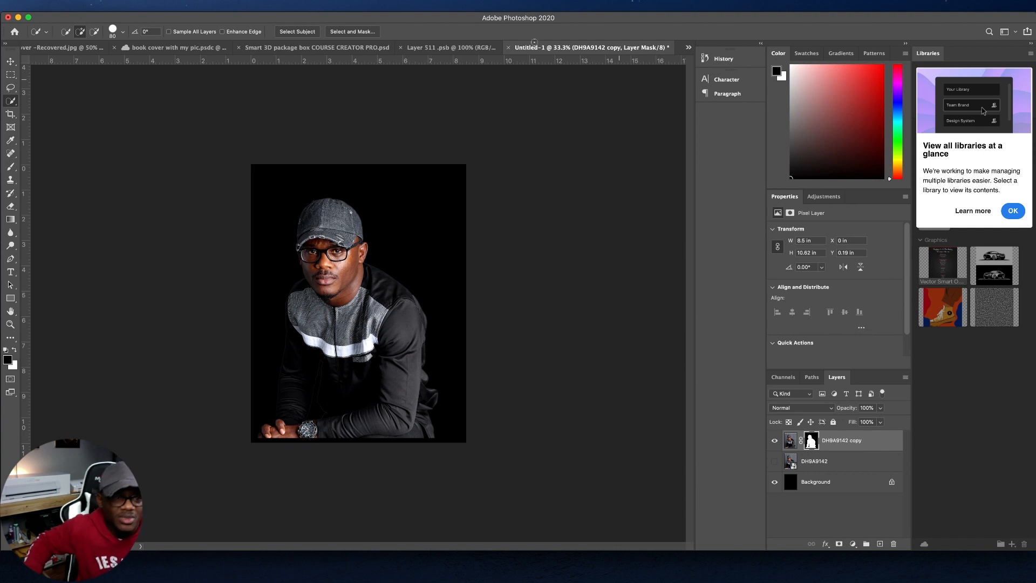
left_click(11, 62)
left_click(366, 340)
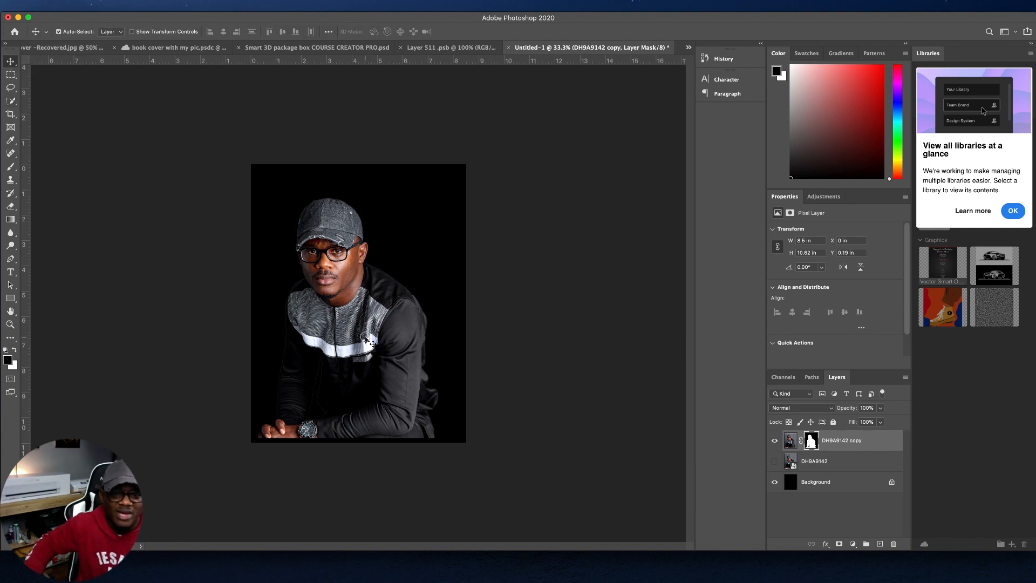
left_click_drag(366, 339, 364, 345)
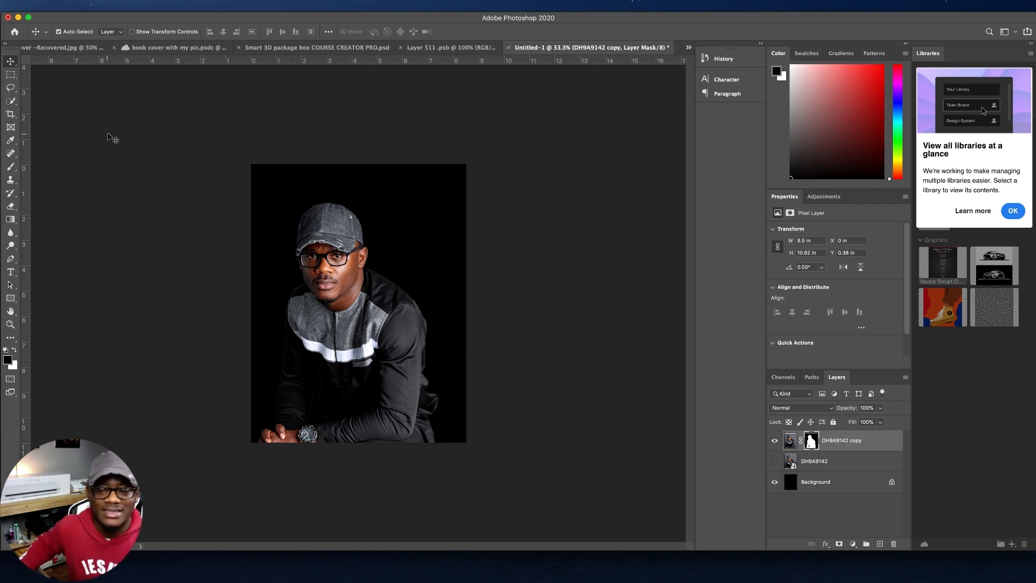
- Place the HEAT PRESS BANNER logo as an embedded object and move it onto the black area beside the cap
left_click(80, 5)
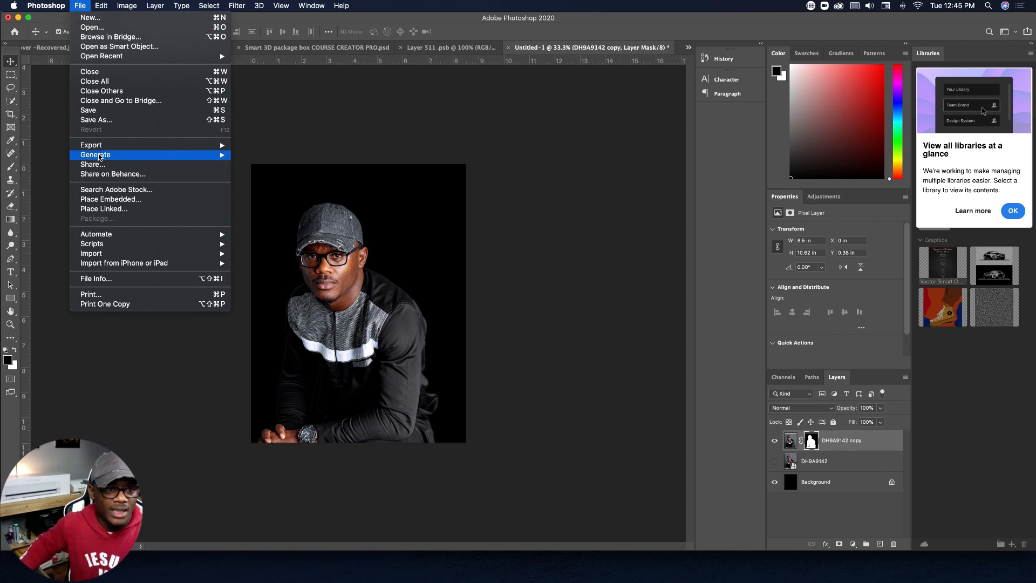
left_click(121, 201)
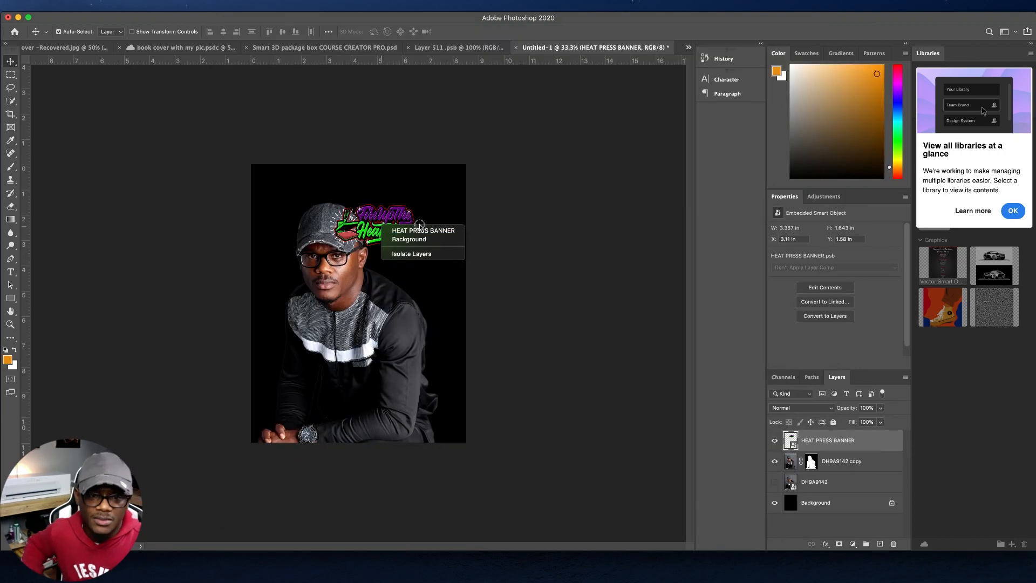
left_click_drag(405, 200, 426, 215)
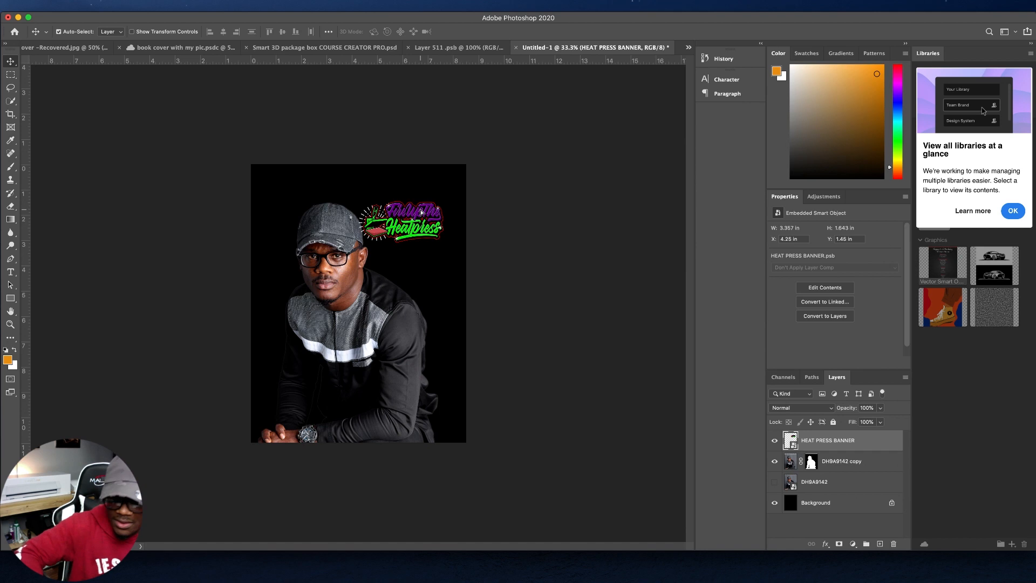
- Scale the banner logo to 49.59% and move it up near the cover's top edge, at about X 4.25 in, Y 0.58 in
key("ctrl+t")
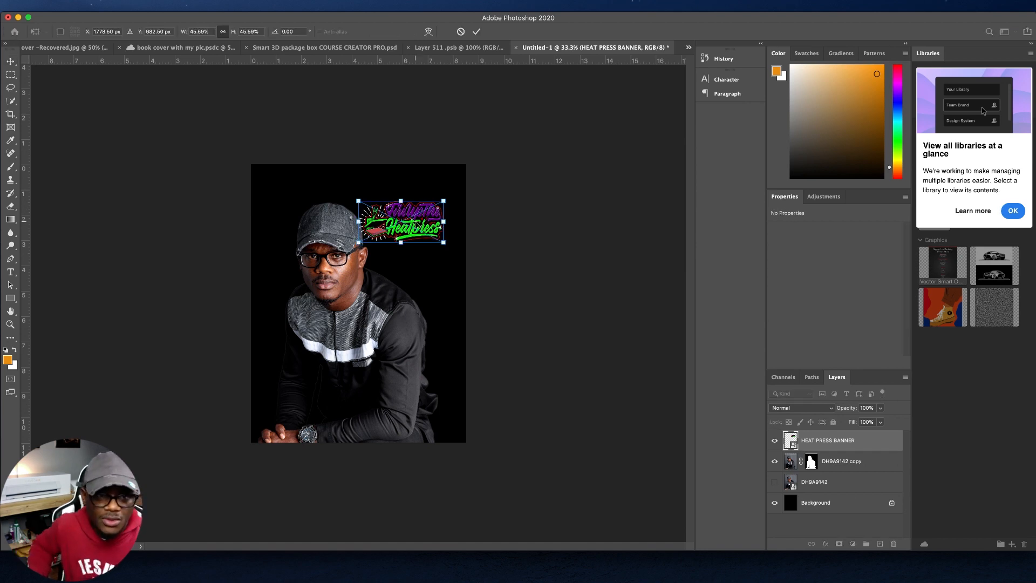
left_click_drag(182, 33, 187, 32)
left_click_drag(407, 246, 412, 226)
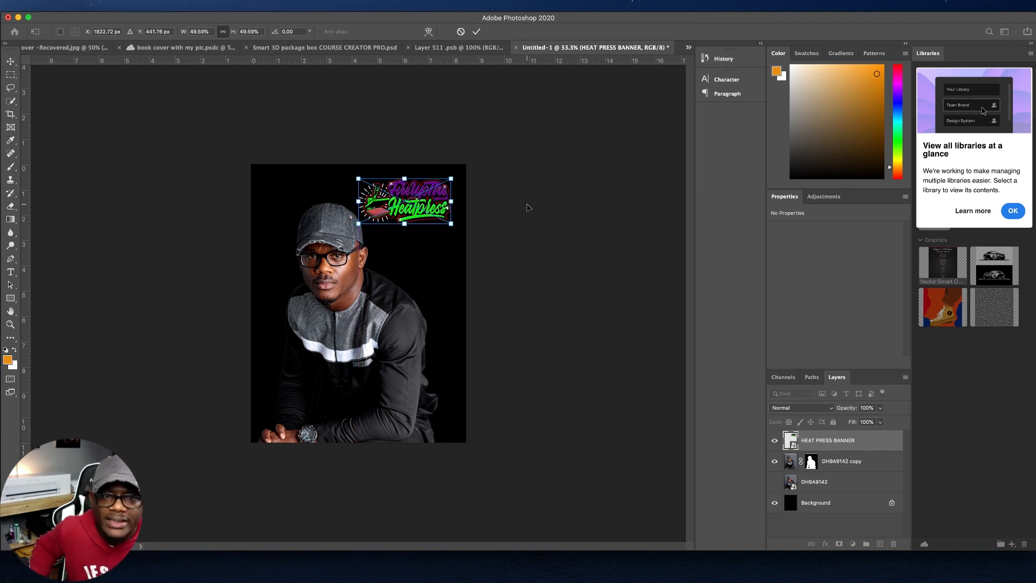
left_click(477, 31)
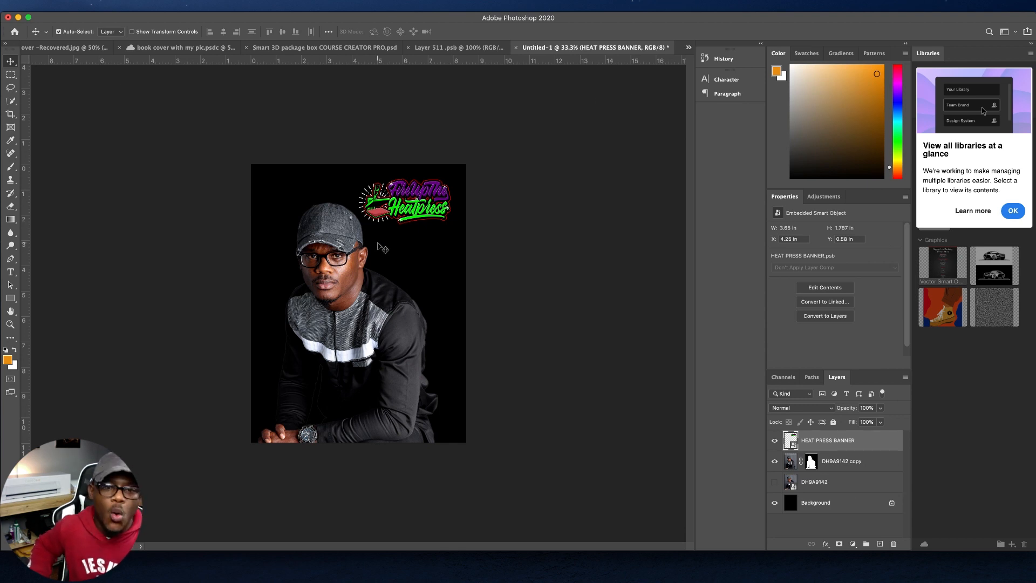
left_click(534, 284)
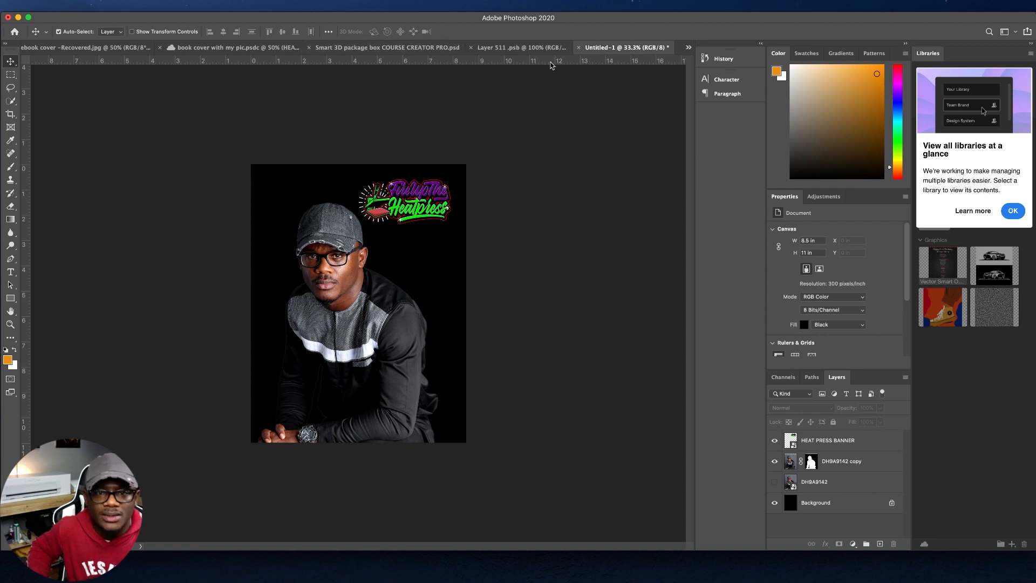
- Bring the purple square pattern from the book cover with my pic.psdc document into the new cover and reorder it beneath the cutout portrait
left_click(514, 50)
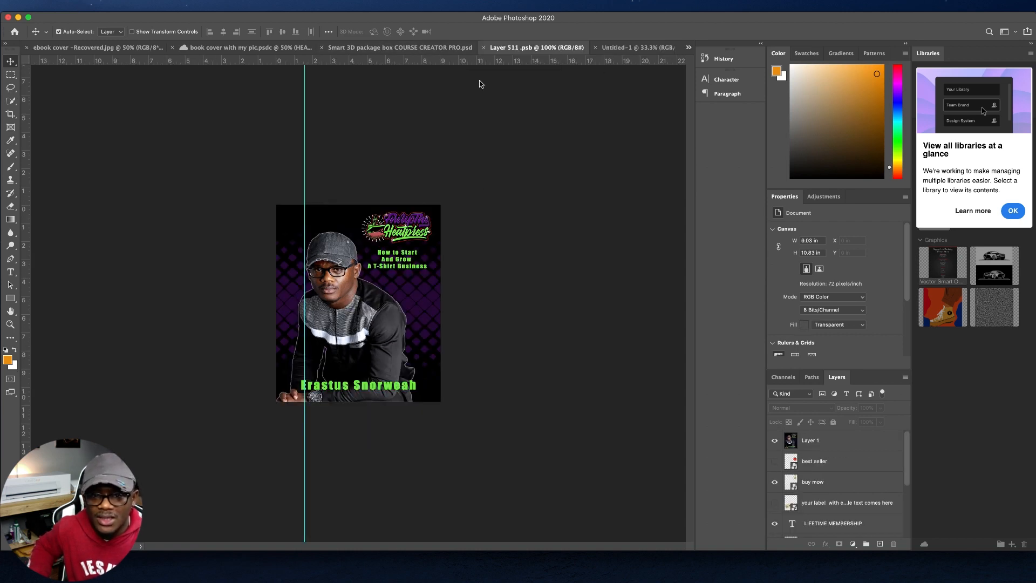
left_click(413, 301)
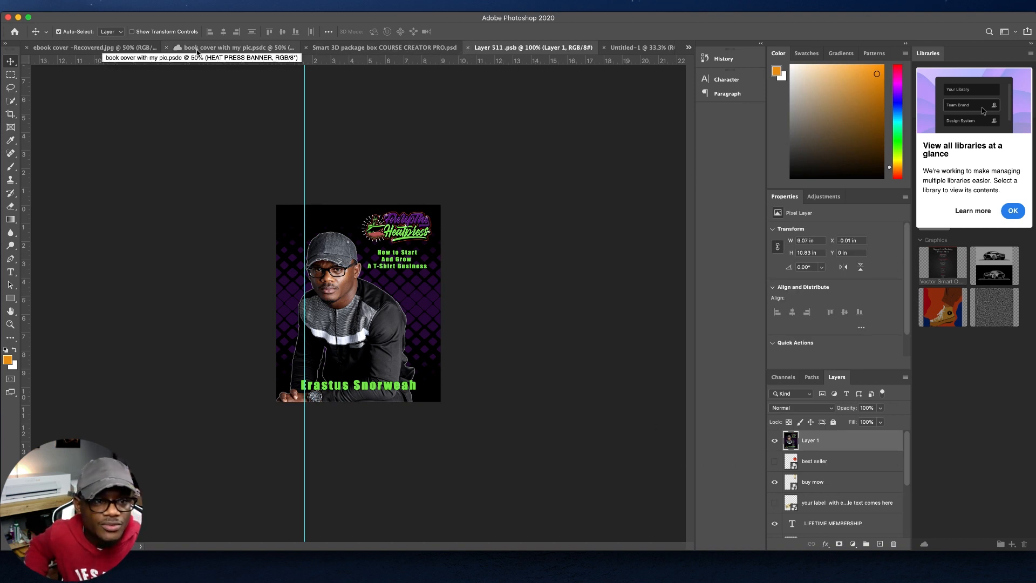
left_click(240, 48)
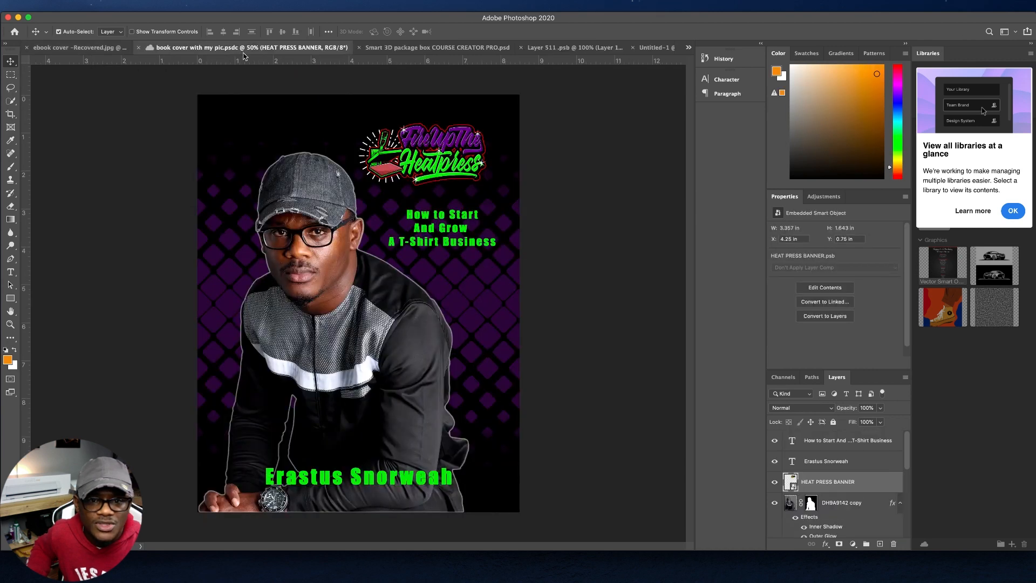
left_click(482, 306)
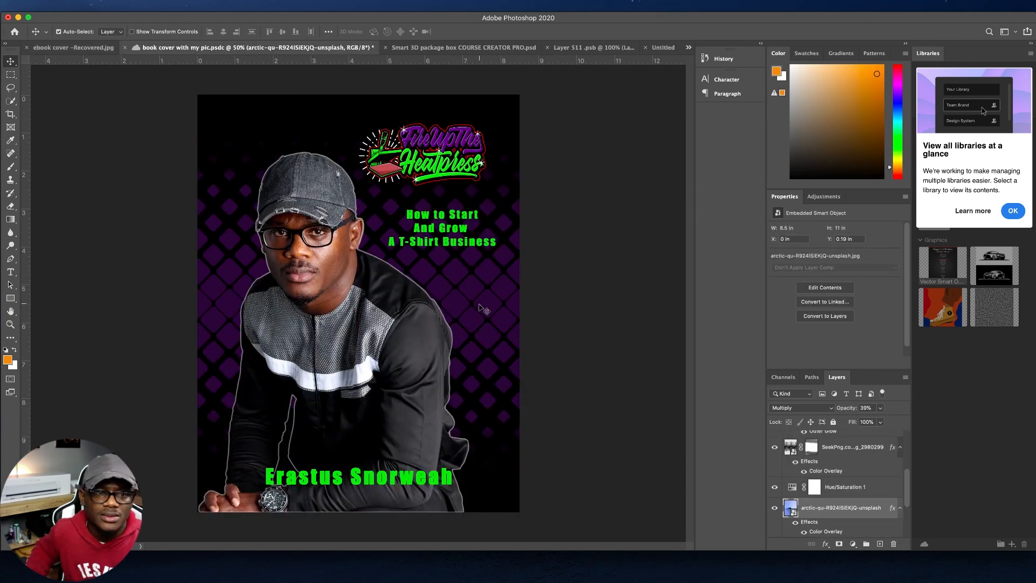
left_click(71, 47)
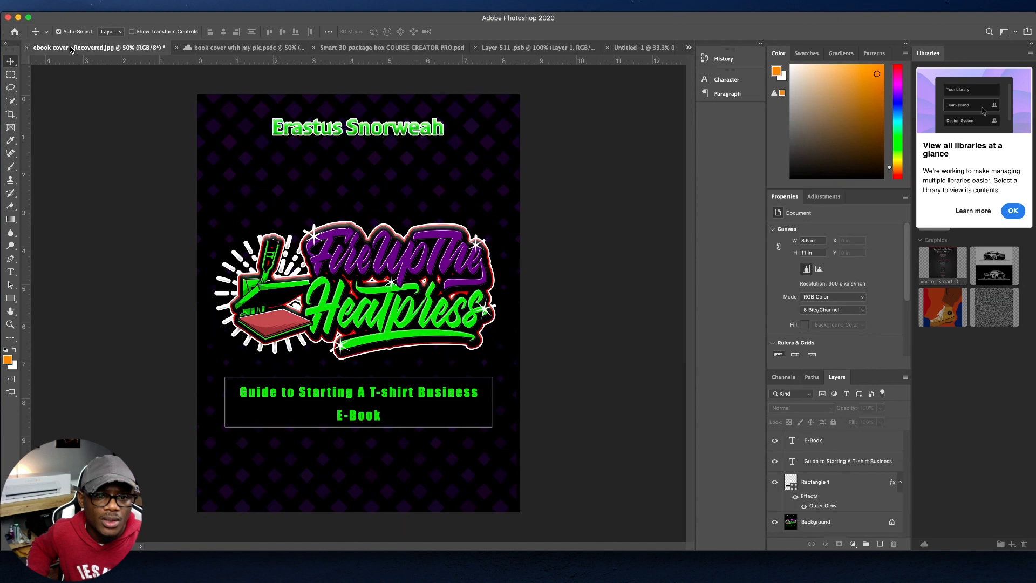
left_click(229, 50)
left_click_drag(477, 295, 383, 307)
right_click(404, 301)
left_click(377, 301)
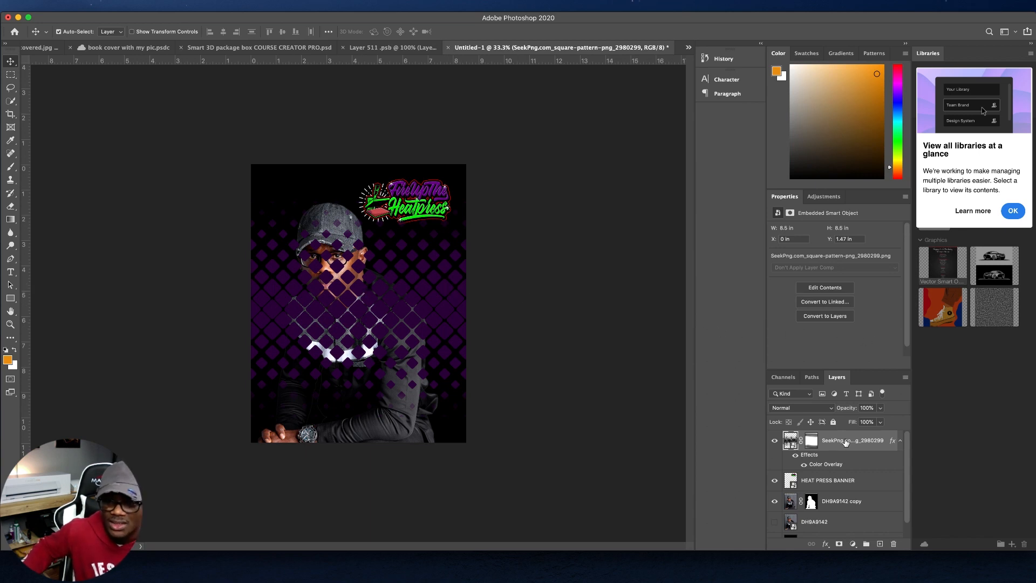
left_click_drag(837, 443, 829, 503)
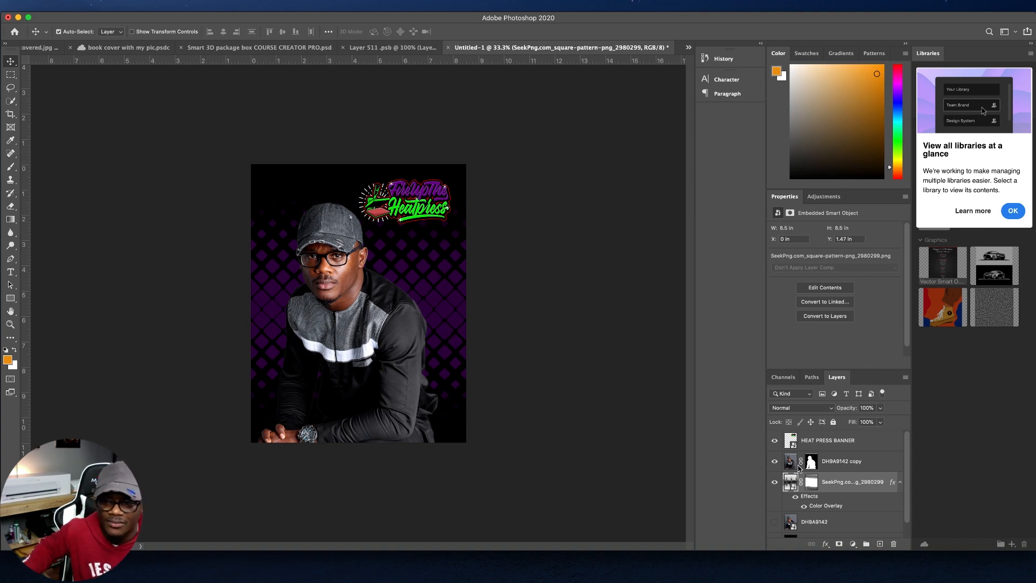
- Try enlarging the purple square pattern to 124% with Free Transform
left_click(808, 484)
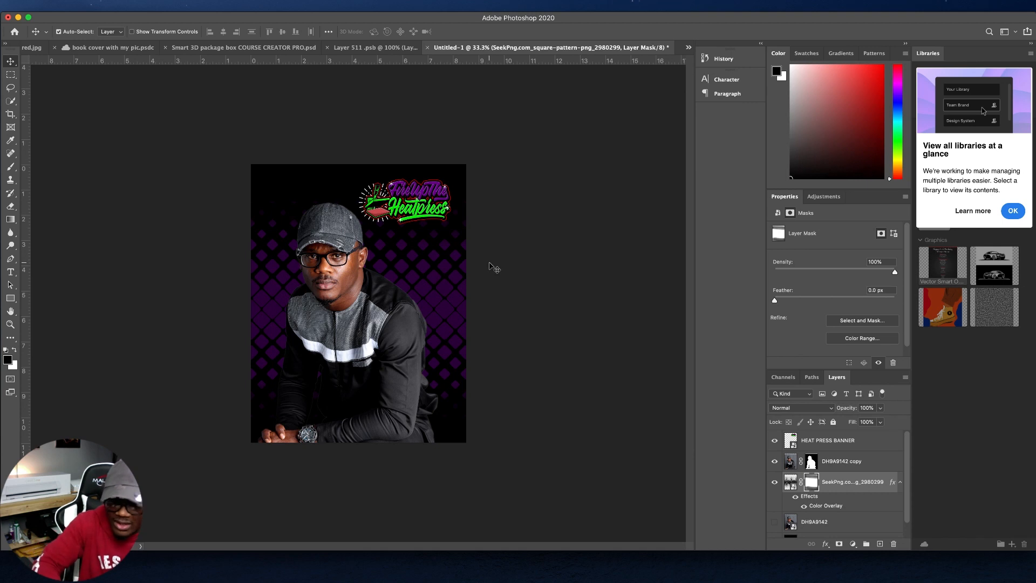
key("super+t")
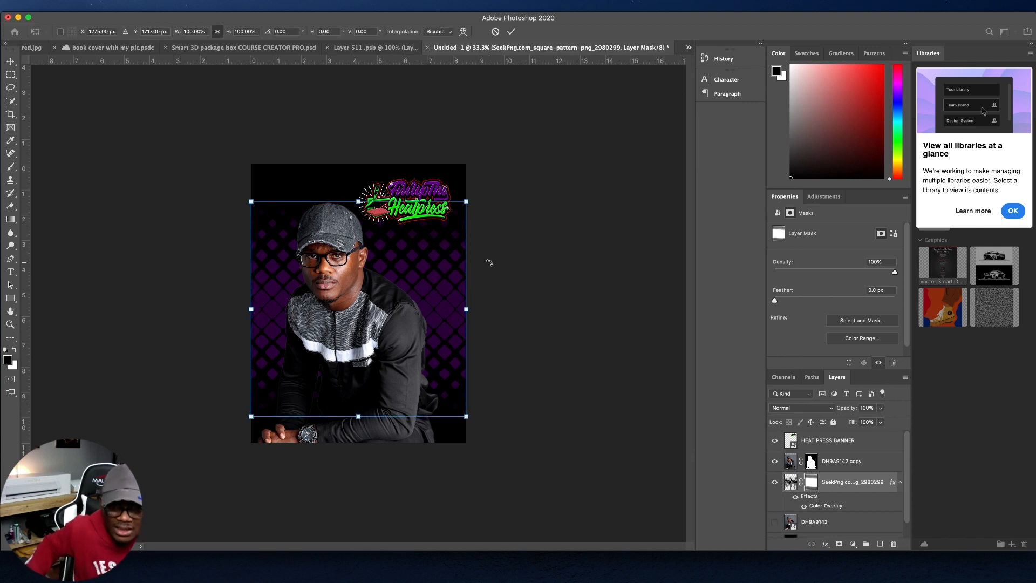
right_click(786, 477)
left_click(757, 469)
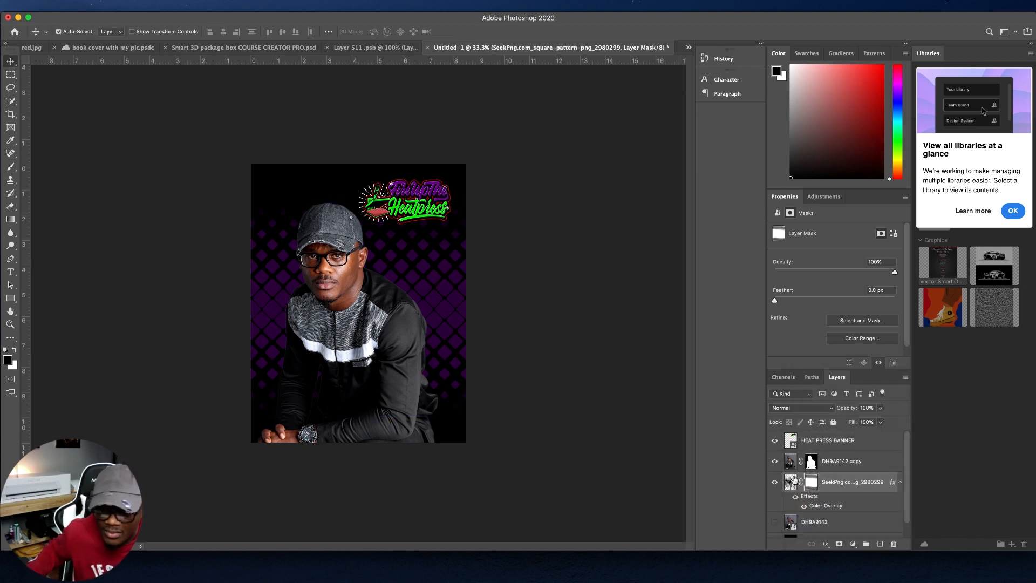
left_click(791, 481)
key("super+t")
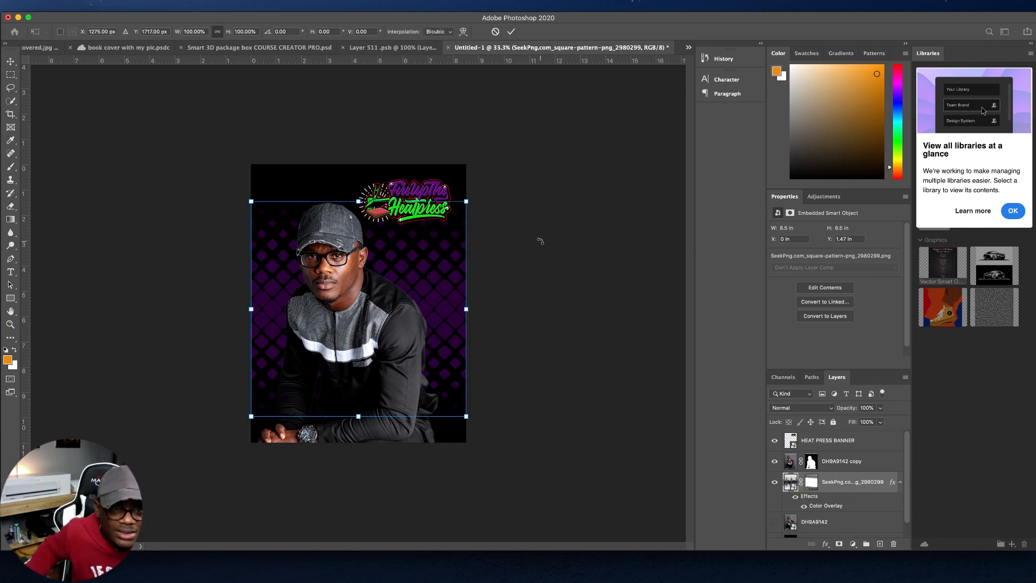
left_click_drag(176, 34, 190, 33)
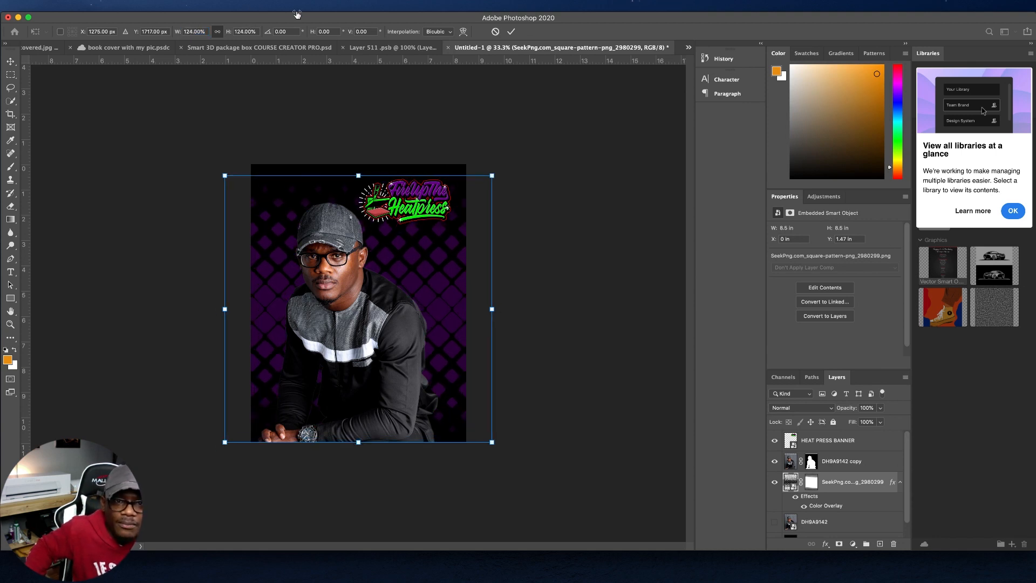
left_click(511, 31)
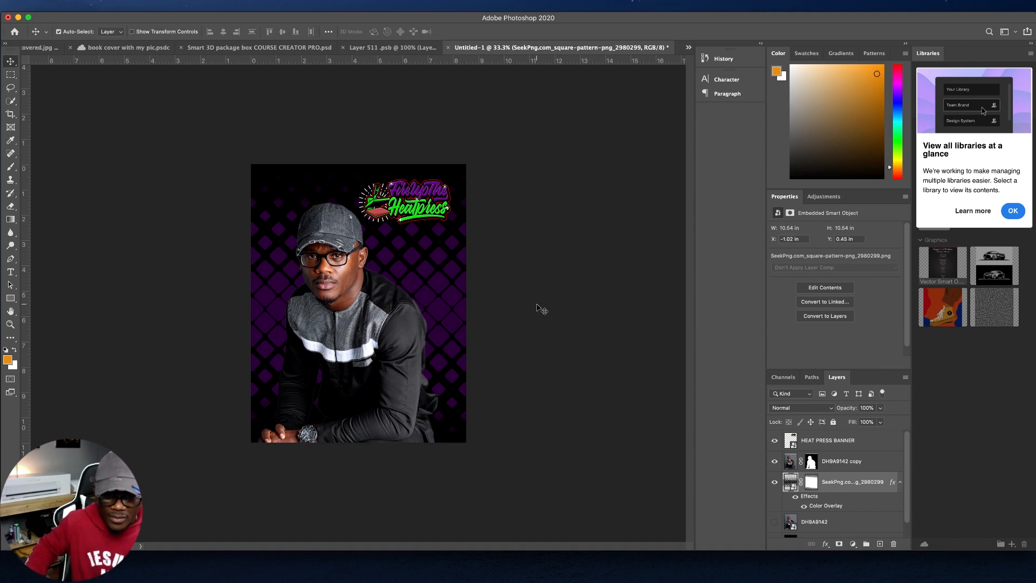
- Select the pattern layer's mask and activate the Brush tool with black as the foreground color
left_click(536, 306)
right_click(811, 484)
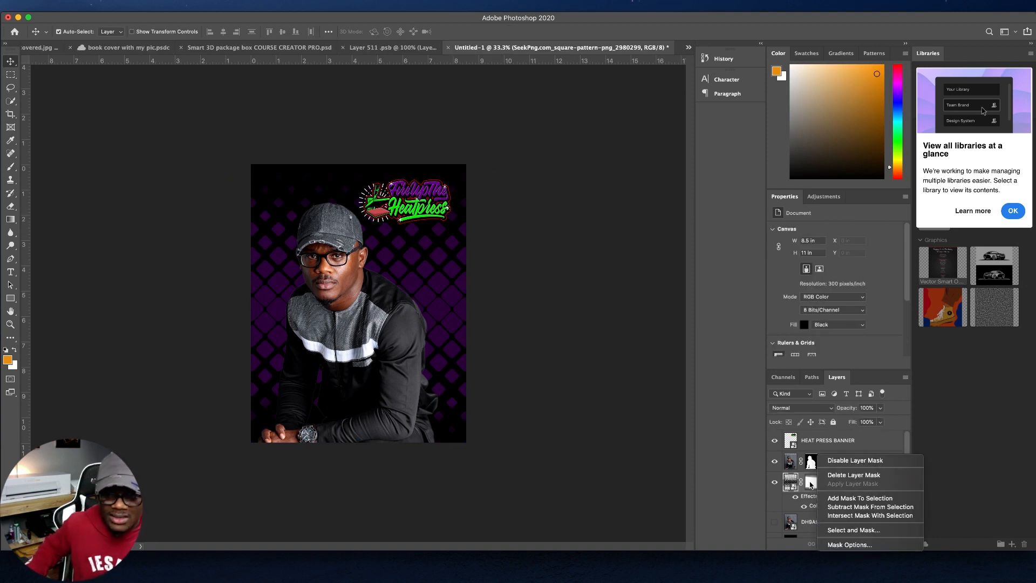
left_click(809, 482)
left_click(6, 352)
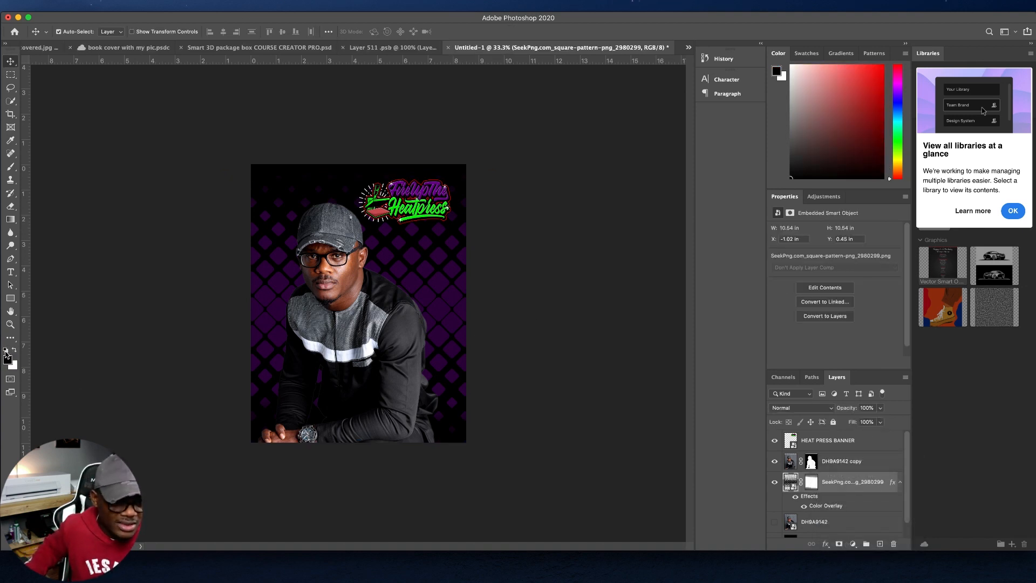
key("b")
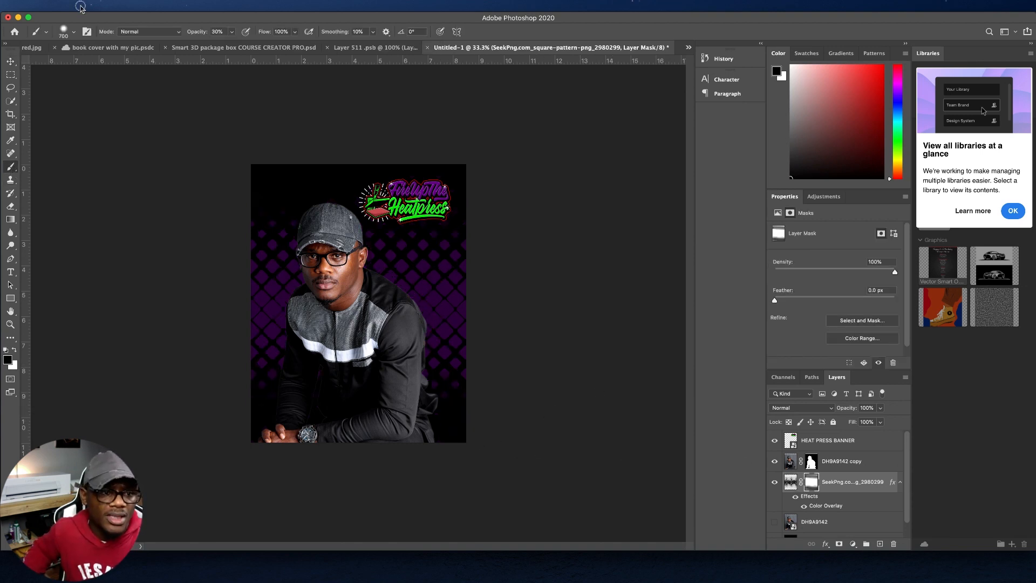
left_click(81, 8)
left_click(122, 337)
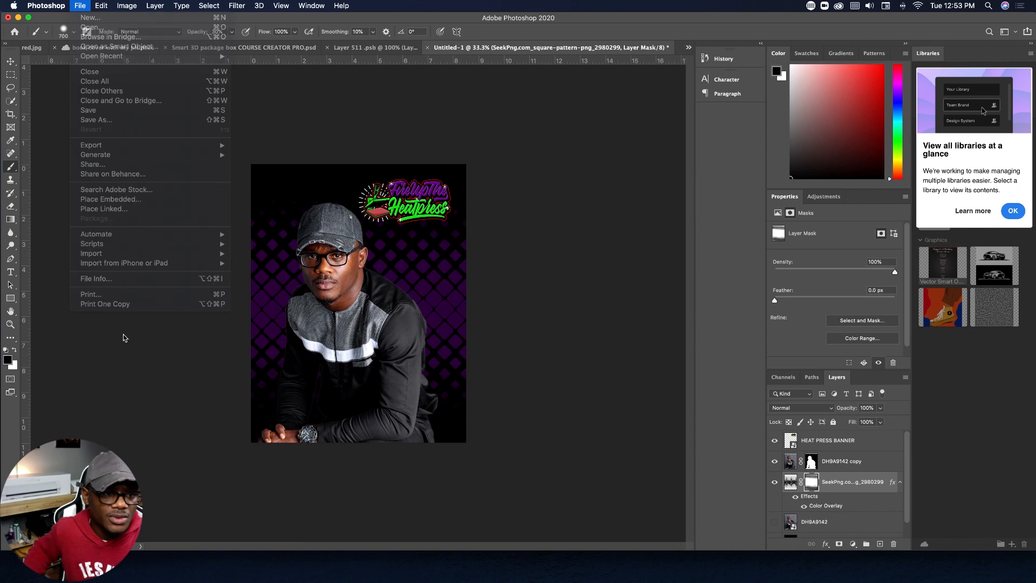
- Start a new horizontal text layer below the banner logo and clear its placeholder text
left_click(11, 272)
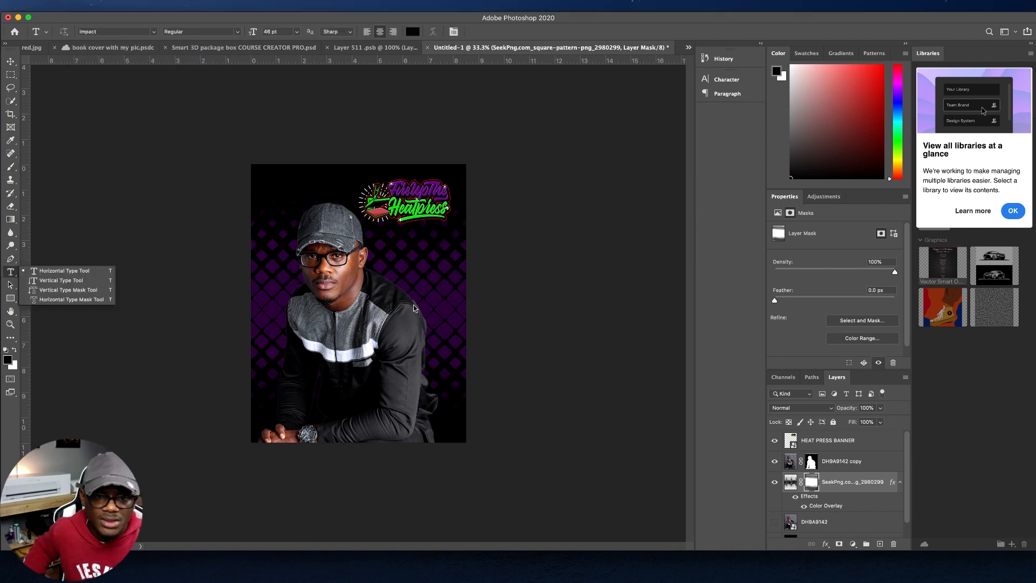
left_click(391, 274)
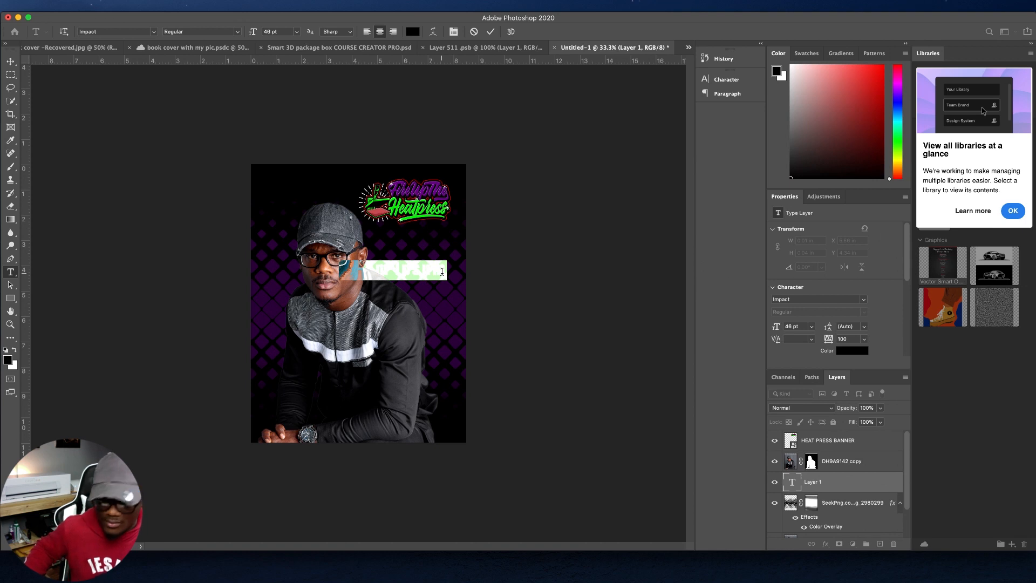
key("BackSpace")
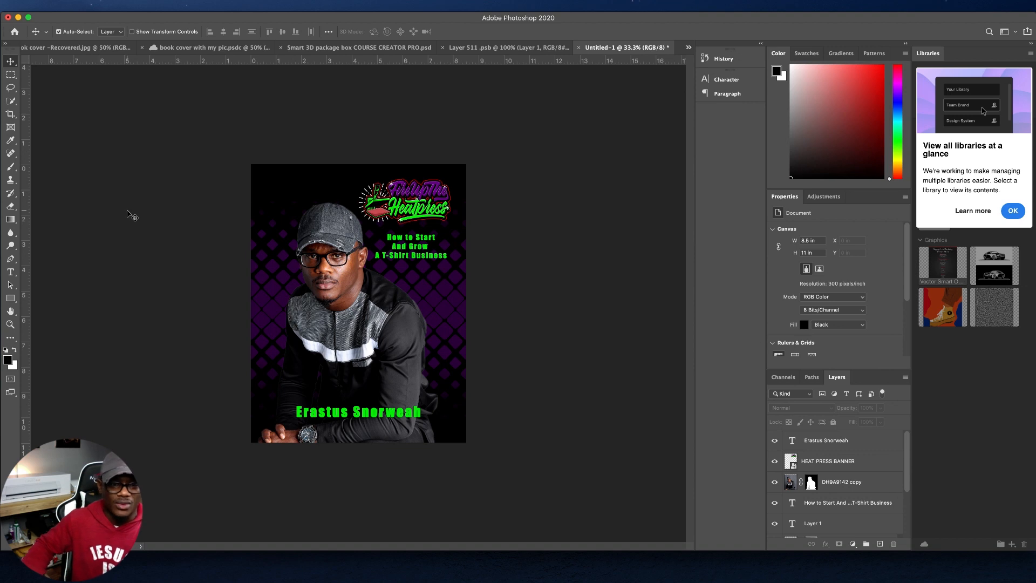
- Select the cutout portrait layer, open its blending options and enable the Outer Glow layer style
right_click(350, 323)
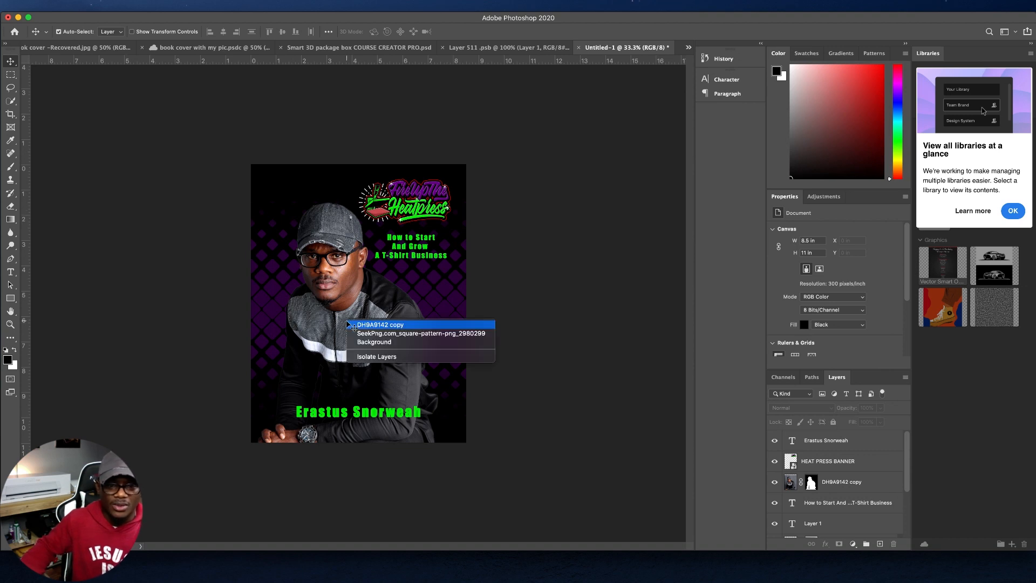
left_click(332, 296)
left_click(330, 278)
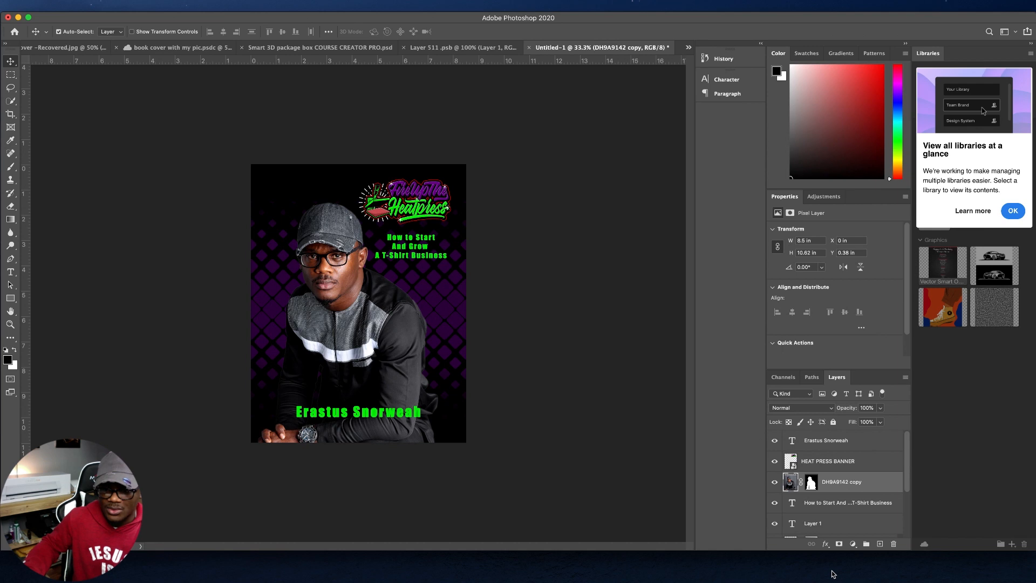
left_click(826, 544)
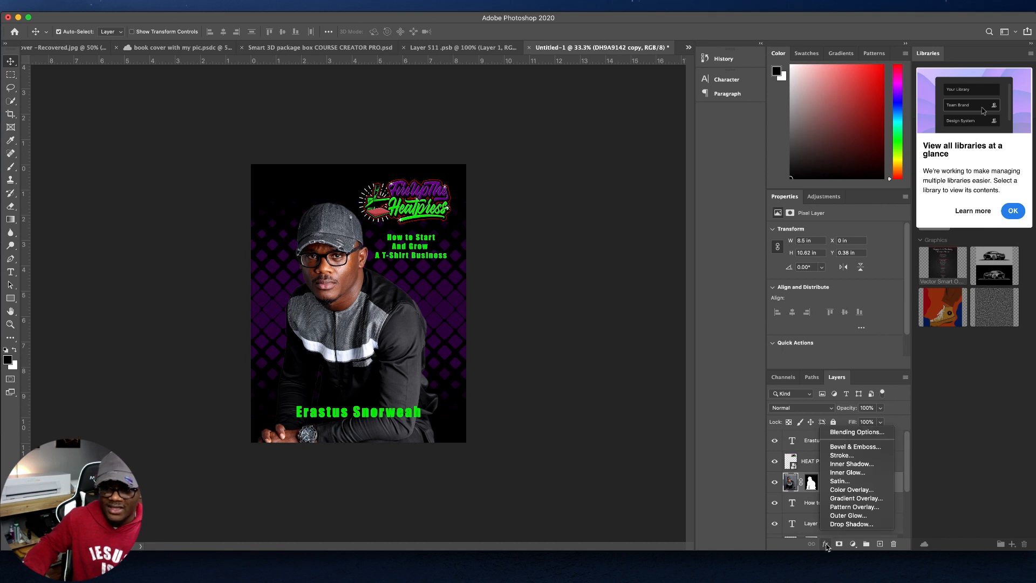
left_click(855, 433)
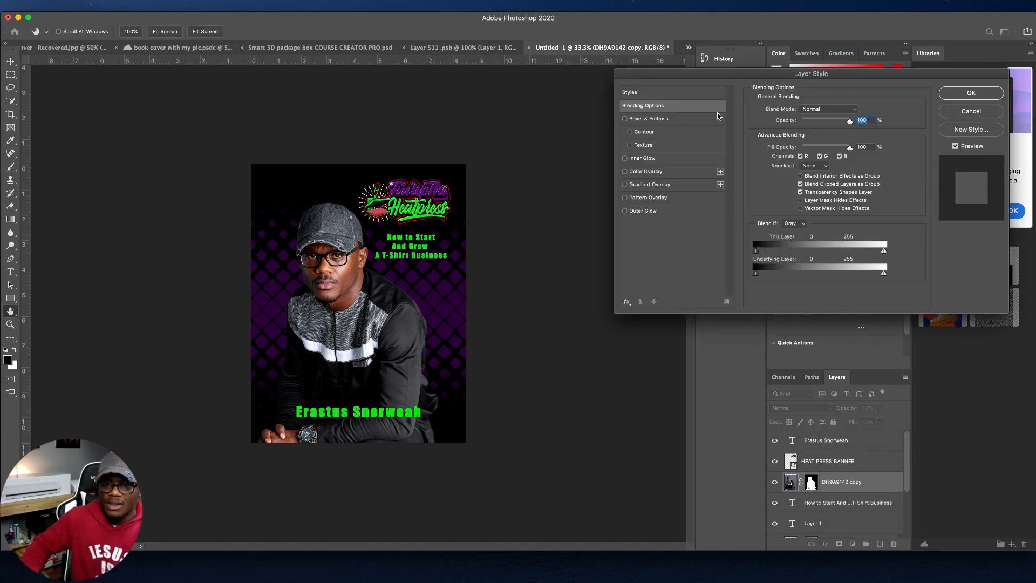
left_click(625, 211)
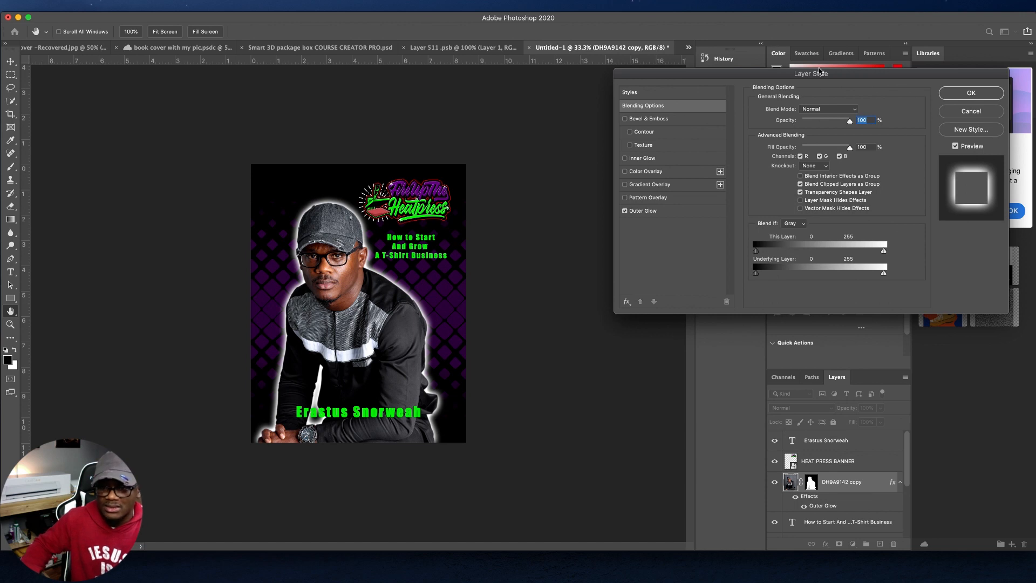
left_click_drag(805, 77, 718, 74)
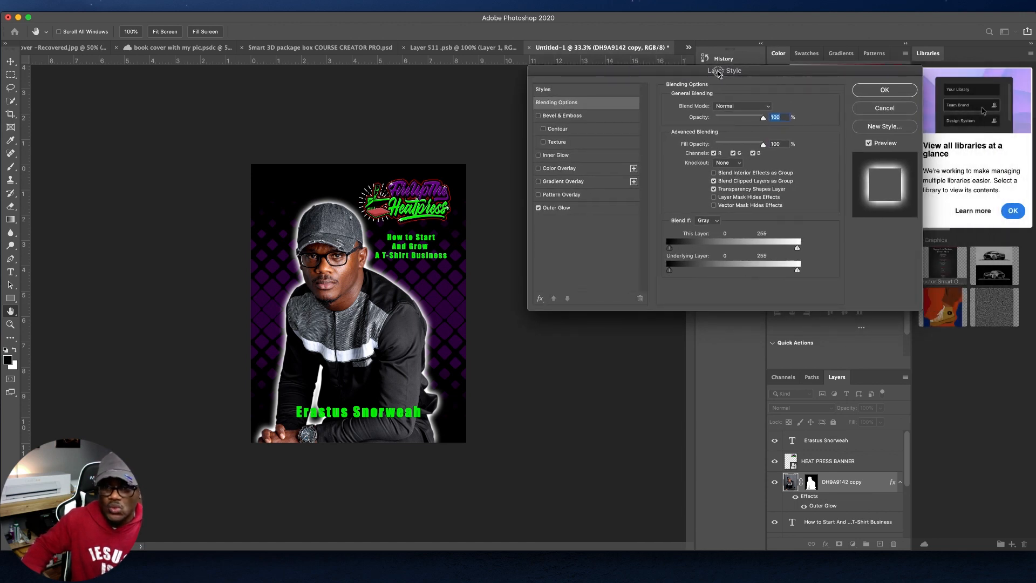
- Try the Multiply blend mode on the portrait layer, then restore Normal
left_click(769, 108)
left_click(765, 111)
left_click(741, 108)
left_click(737, 135)
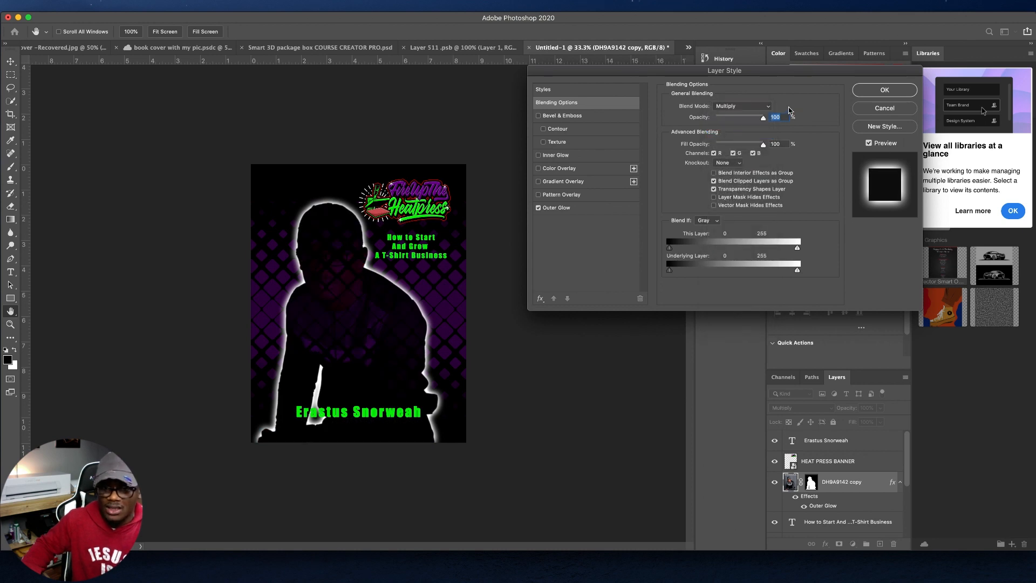
left_click(742, 106)
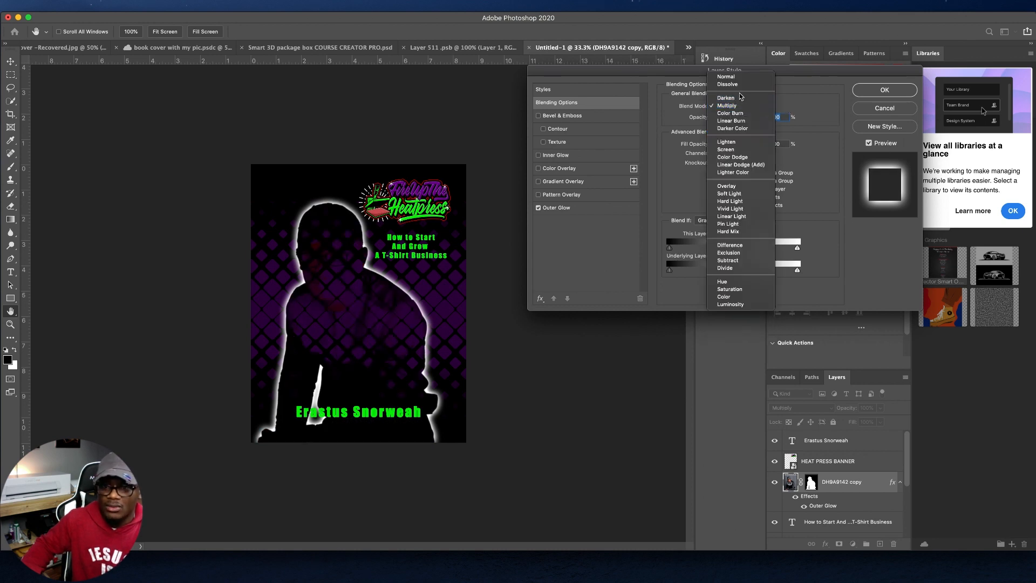
left_click(725, 77)
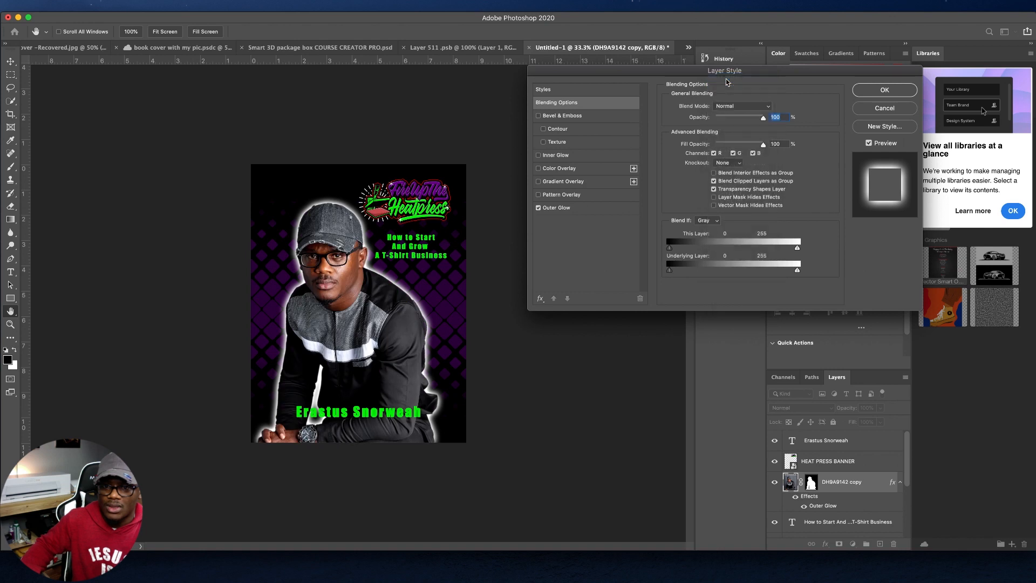
- Set the portrait's outer glow to Screen blend mode with a 9 px size and apply the layer style
left_click(565, 212)
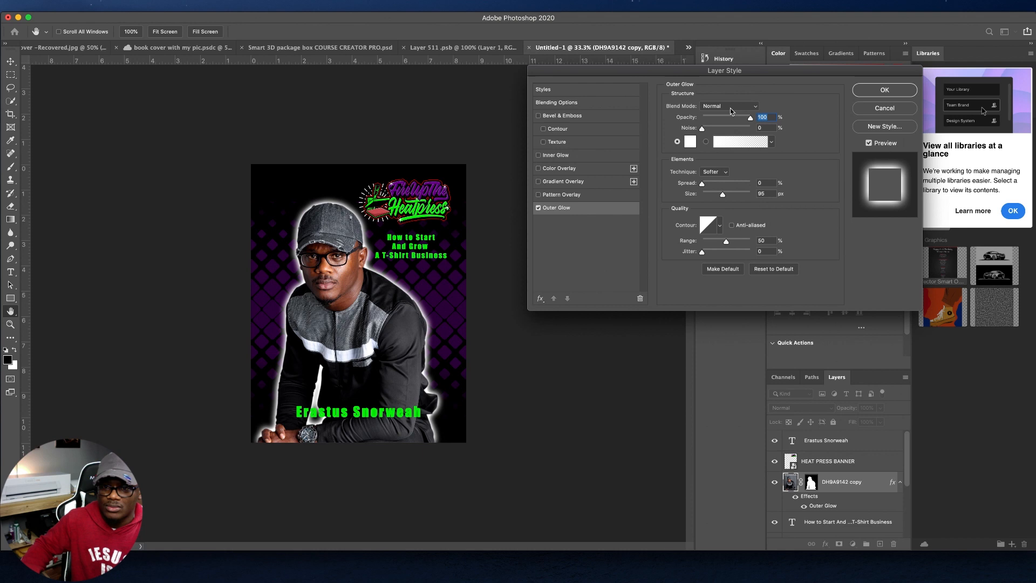
left_click(731, 110)
left_click(718, 135)
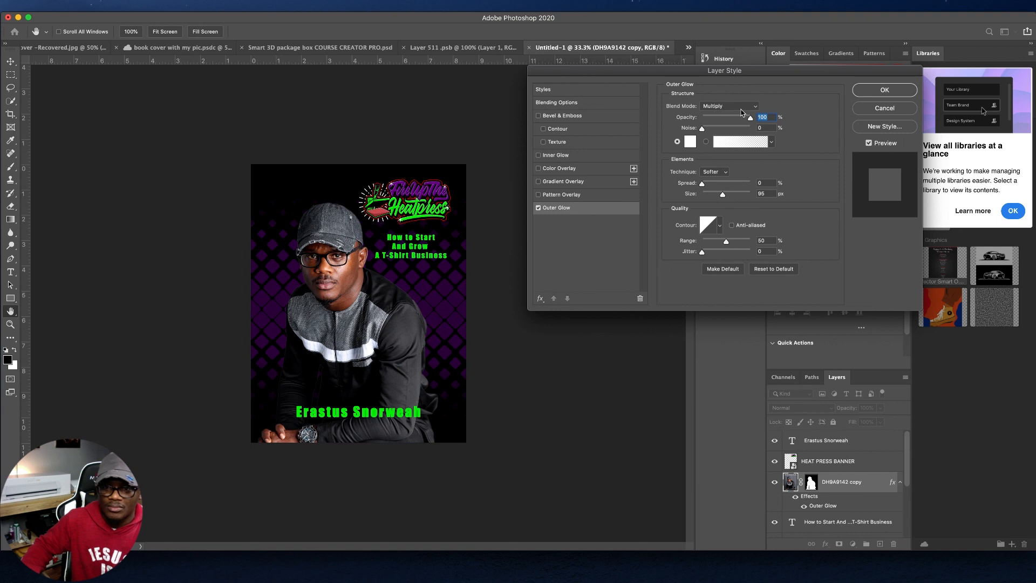
left_click(741, 109)
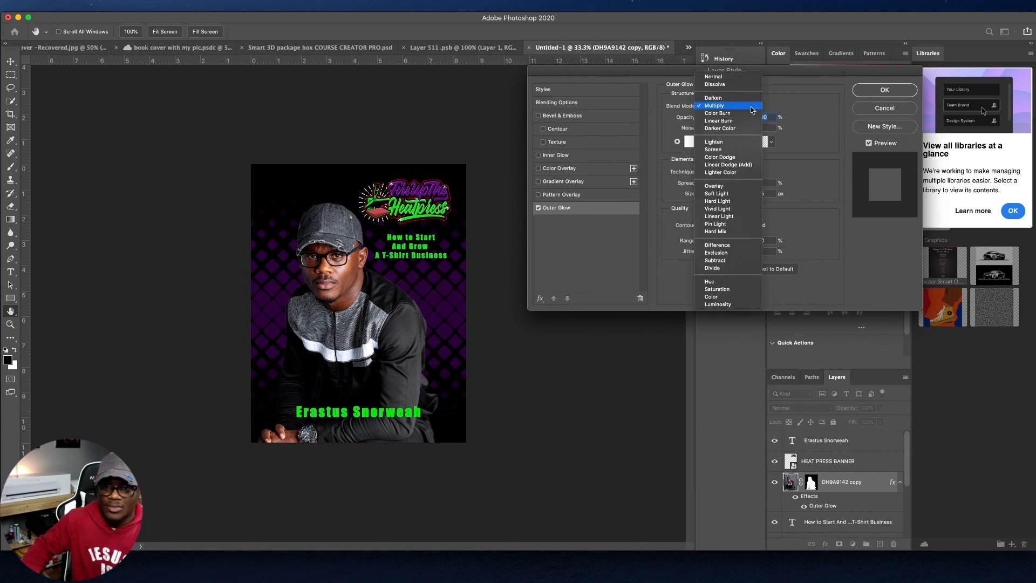
left_click(729, 151)
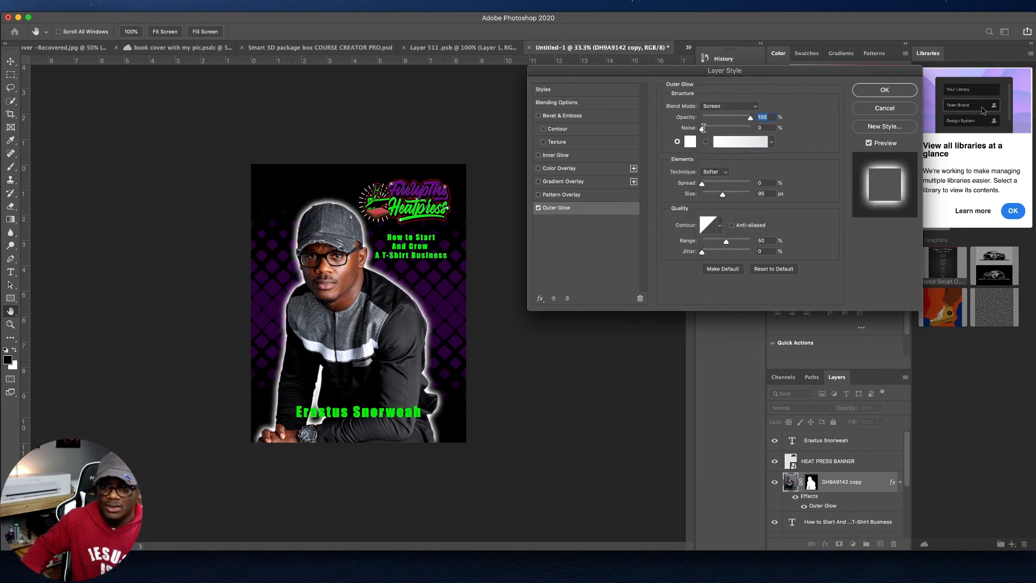
mouse_move(722, 197)
left_mouse_down()
mouse_move(696, 203)
mouse_move(710, 197)
left_mouse_up()
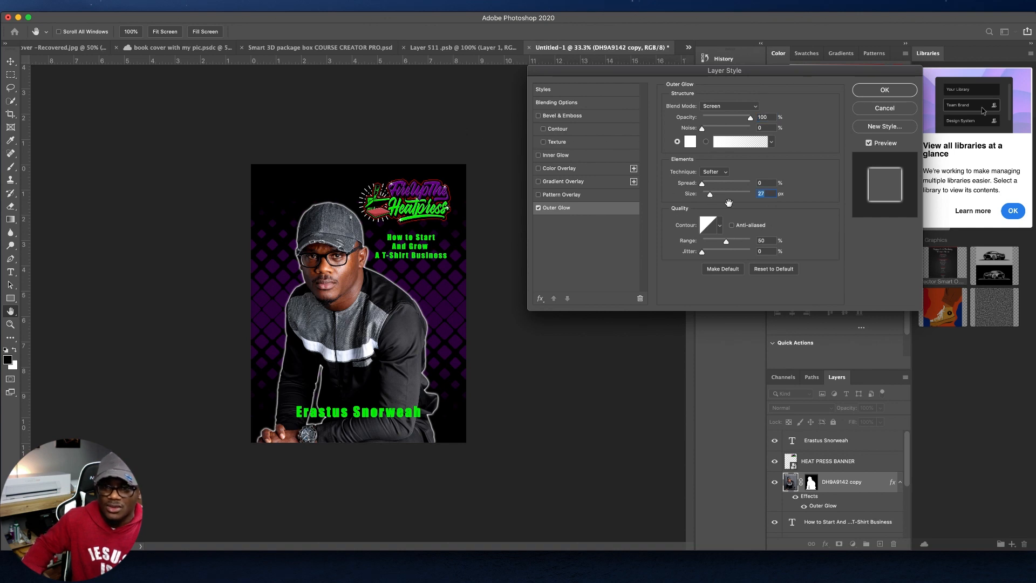
left_click_drag(713, 197, 707, 198)
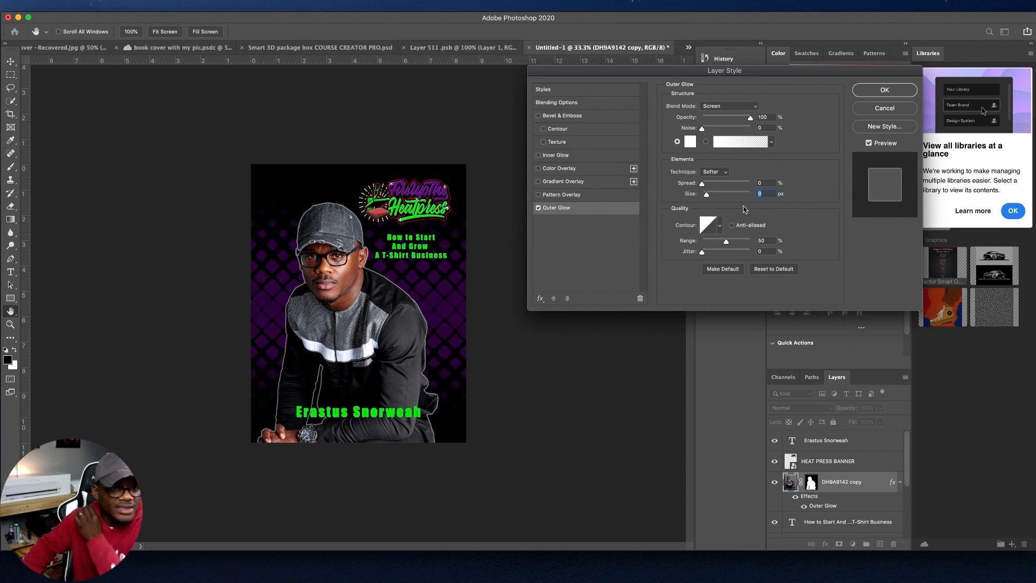
key("Return")
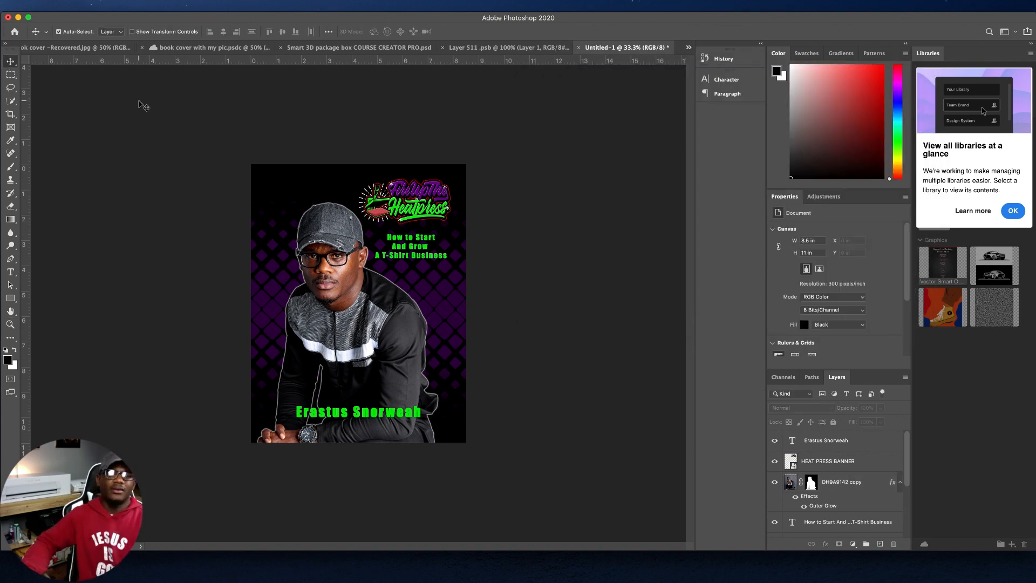
- Save a JPEG copy of the cover as "book cover remake" on the Desktop at Maximum quality 12
left_click(81, 6)
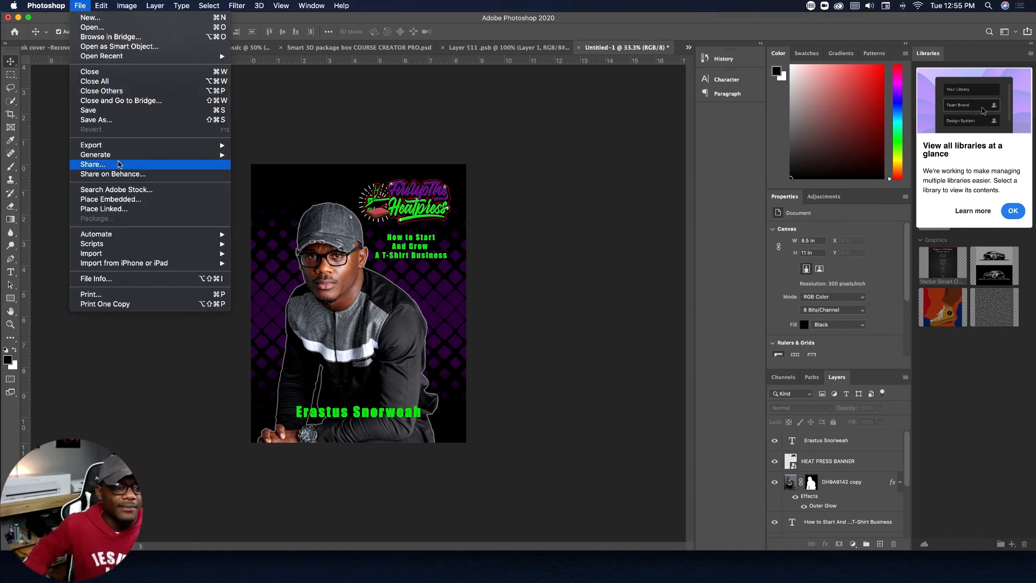
left_click(105, 121)
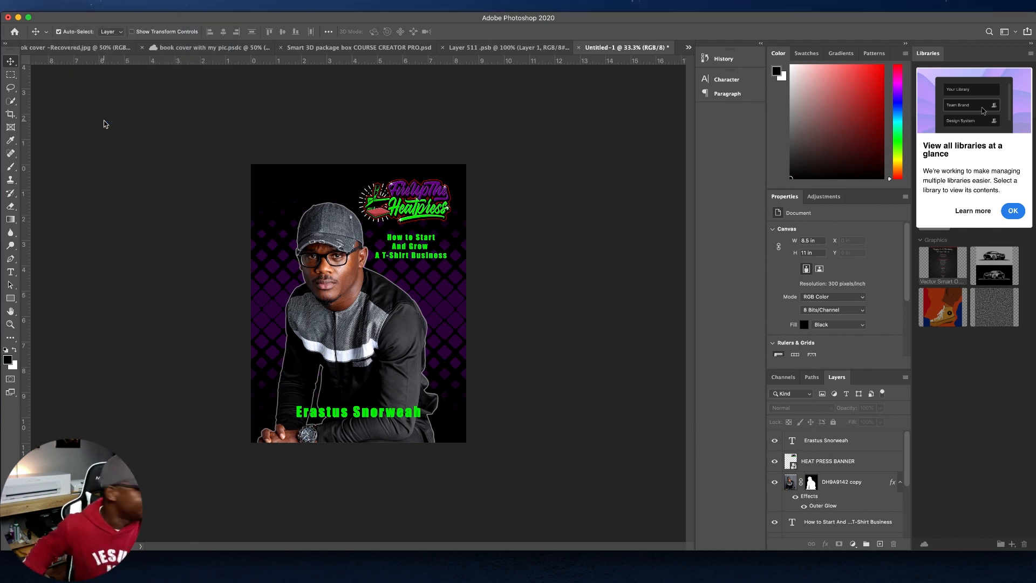
left_click(574, 372)
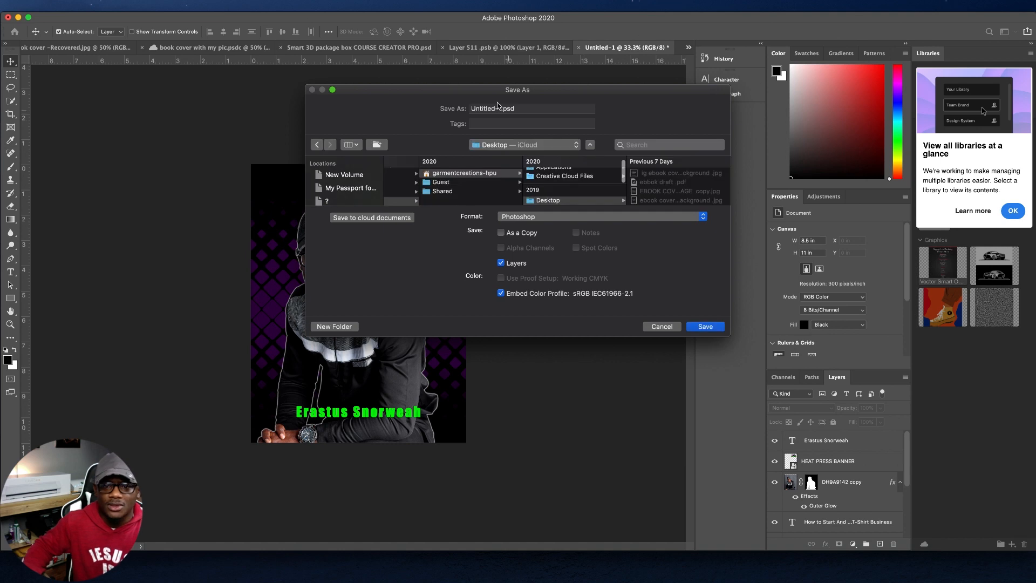
left_click(560, 216)
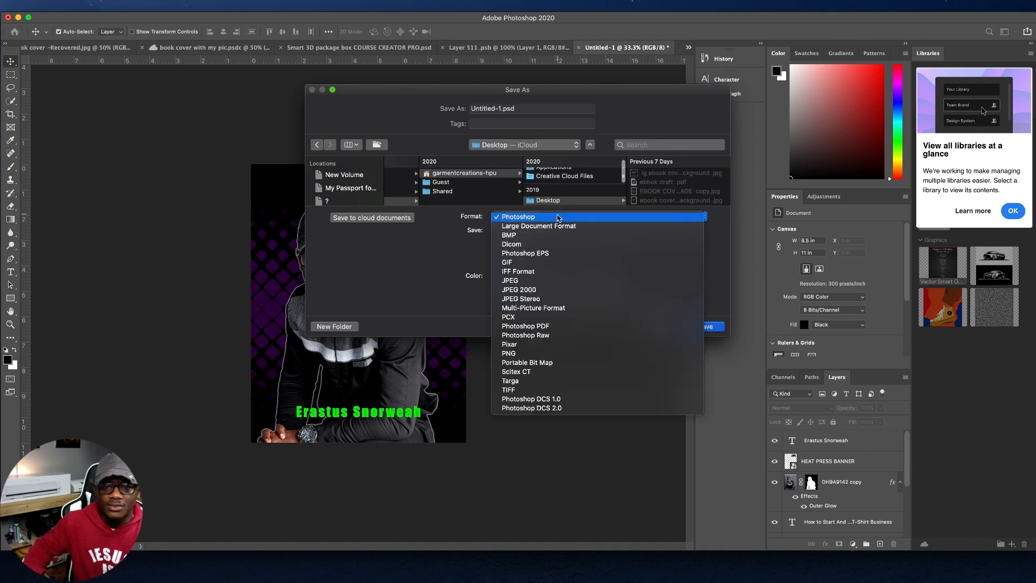
left_click(516, 283)
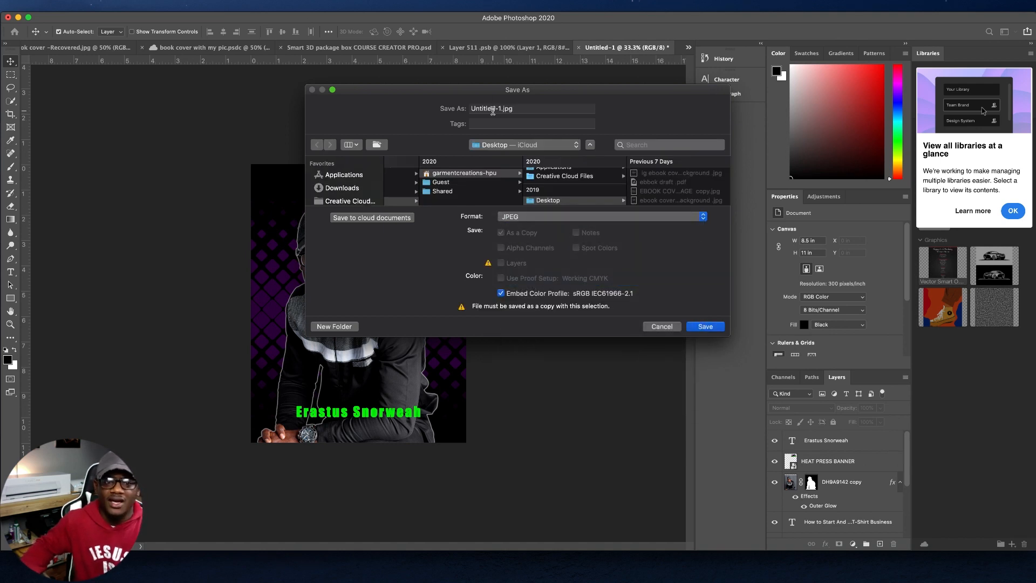
scroll(345, 181, "down", 5)
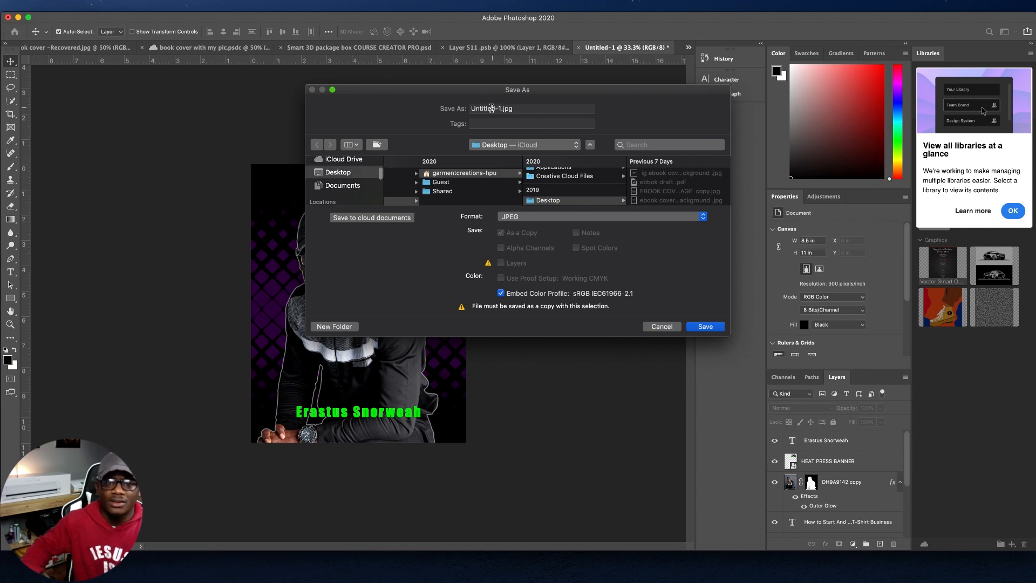
left_click(487, 109)
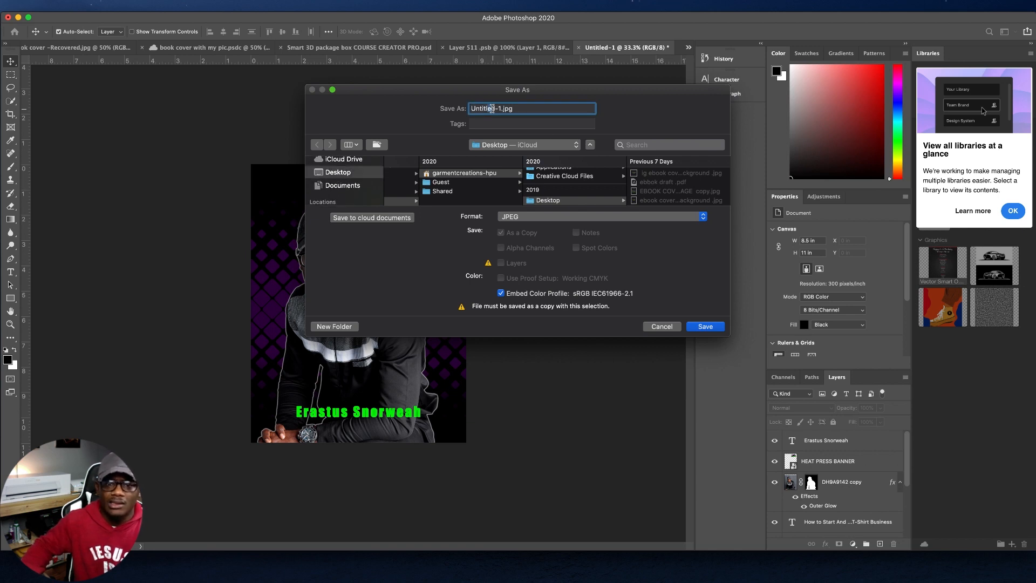
triple_click(523, 109)
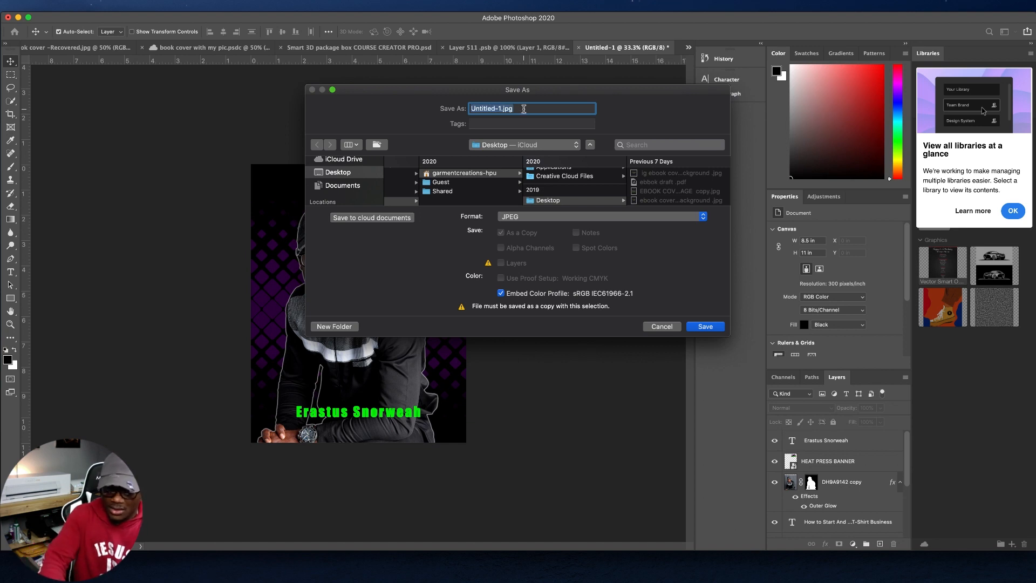
type("book cover remake")
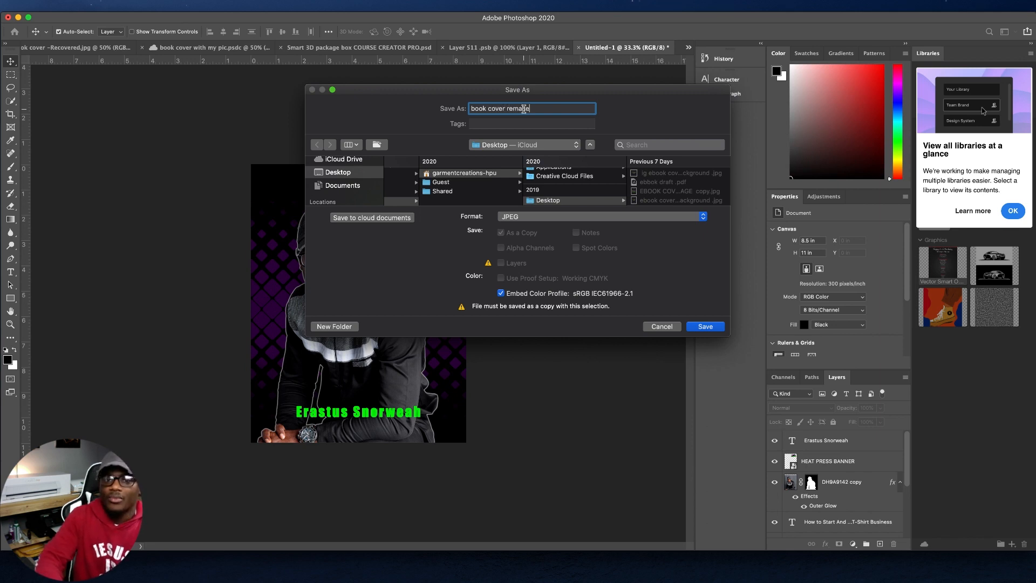
left_click(704, 327)
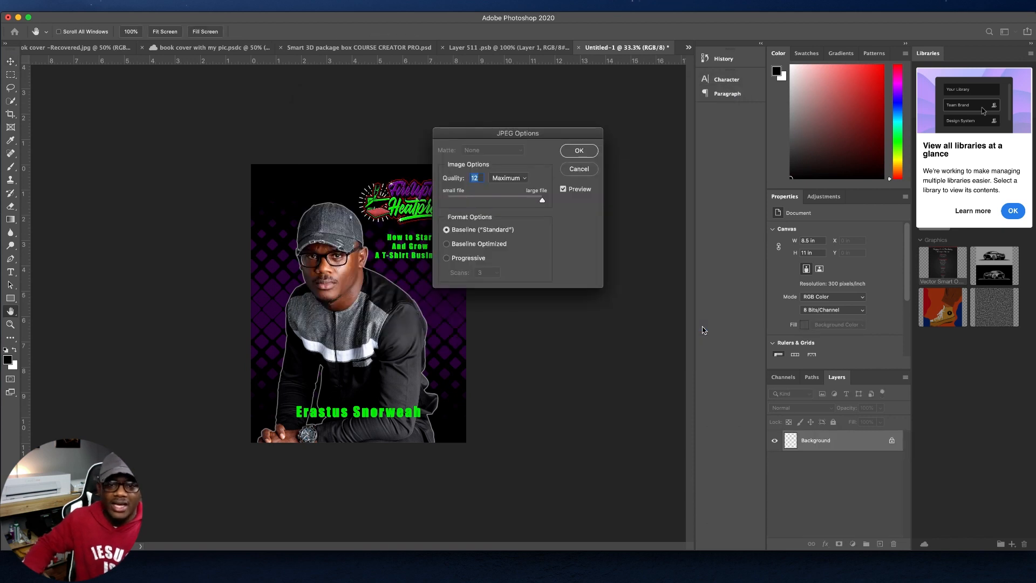
left_click(591, 152)
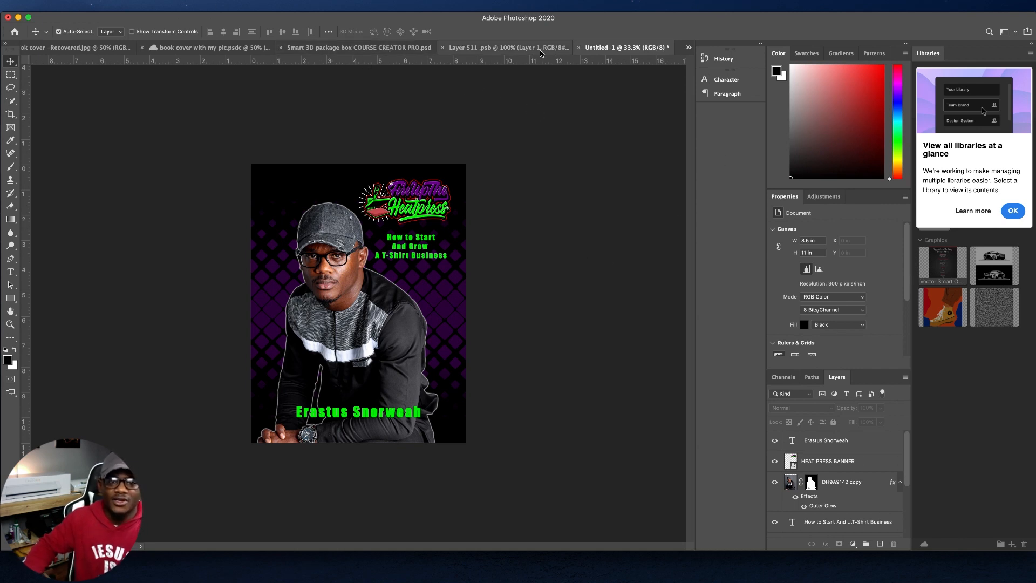
- Switch to the Layer 511 .psb document and reposition the Layer 1 cover image to fill the canvas
left_click(486, 50)
left_click(463, 253)
left_click(396, 290)
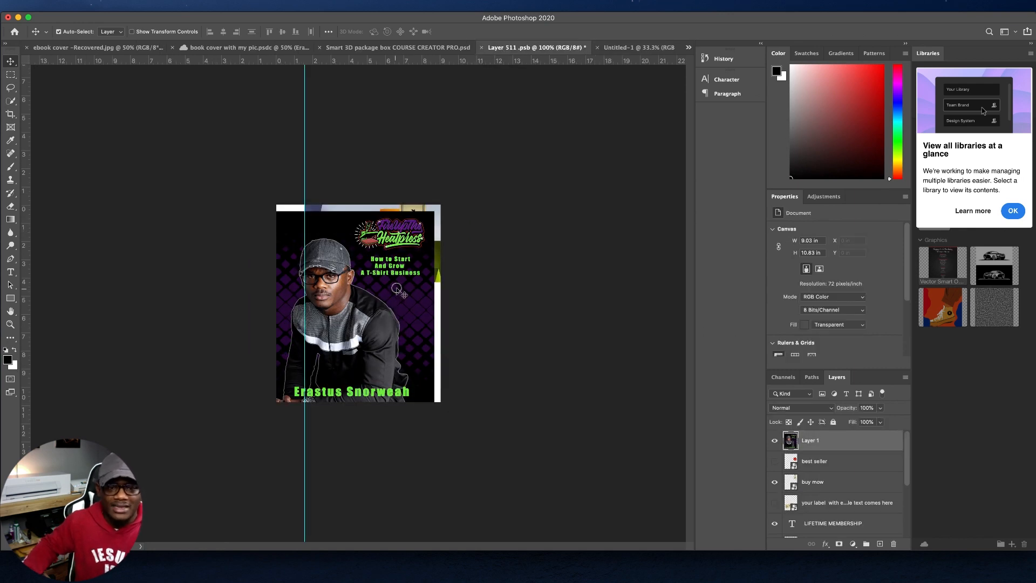
left_click_drag(396, 289, 404, 283)
left_click(551, 222)
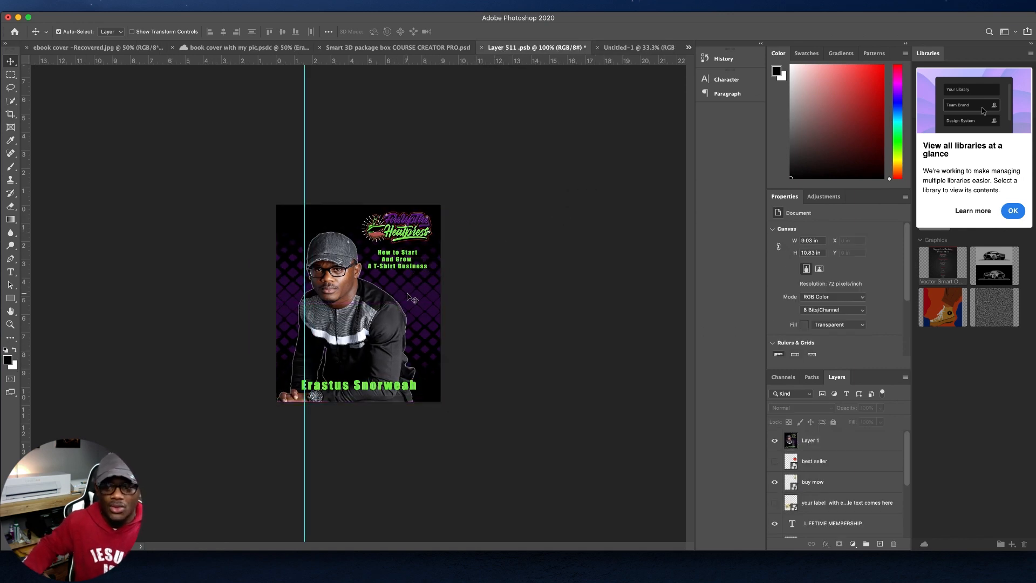
- Place book cover remake .jpg as a linked smart object in Layer 511 .psb
left_click(80, 6)
left_click(98, 209)
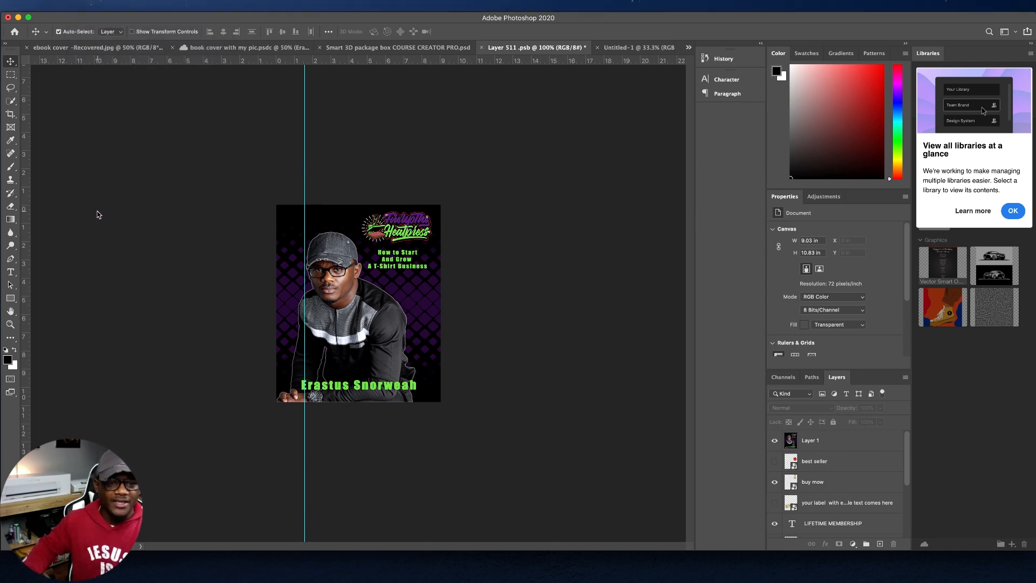
left_click(195, 78)
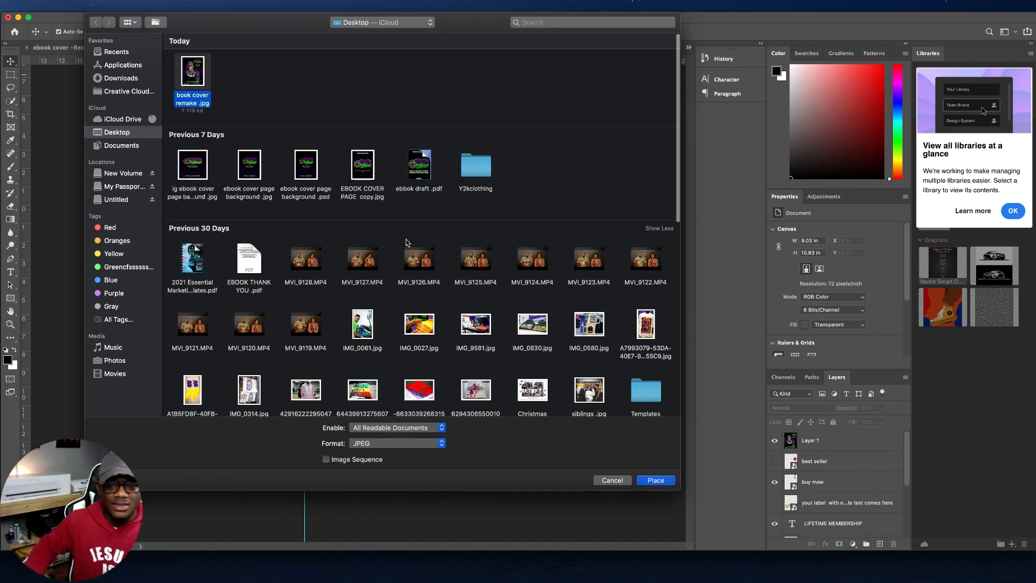
left_click(664, 480)
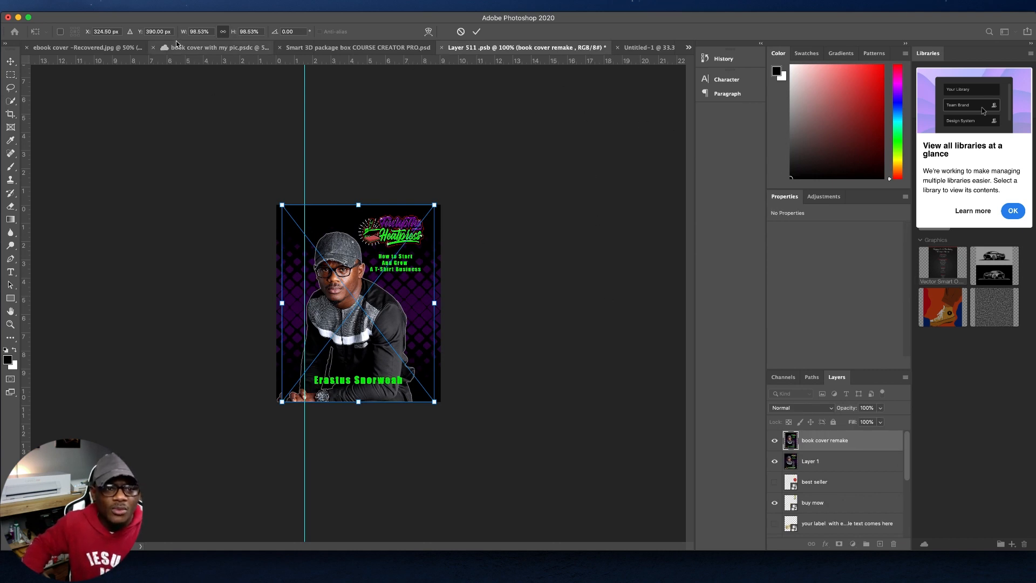
- Scale the placed cover to 100.53%, stretch its sides out to the canvas edges, and commit the transform
left_click_drag(183, 34, 184, 33)
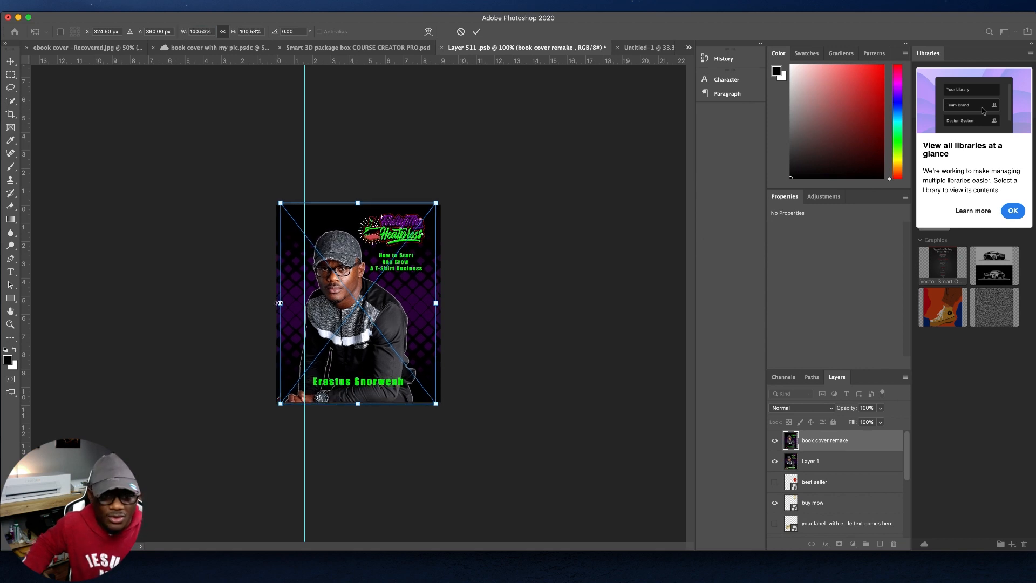
left_click_drag(279, 304, 275, 303)
left_click_drag(436, 303, 440, 303)
left_click(478, 33)
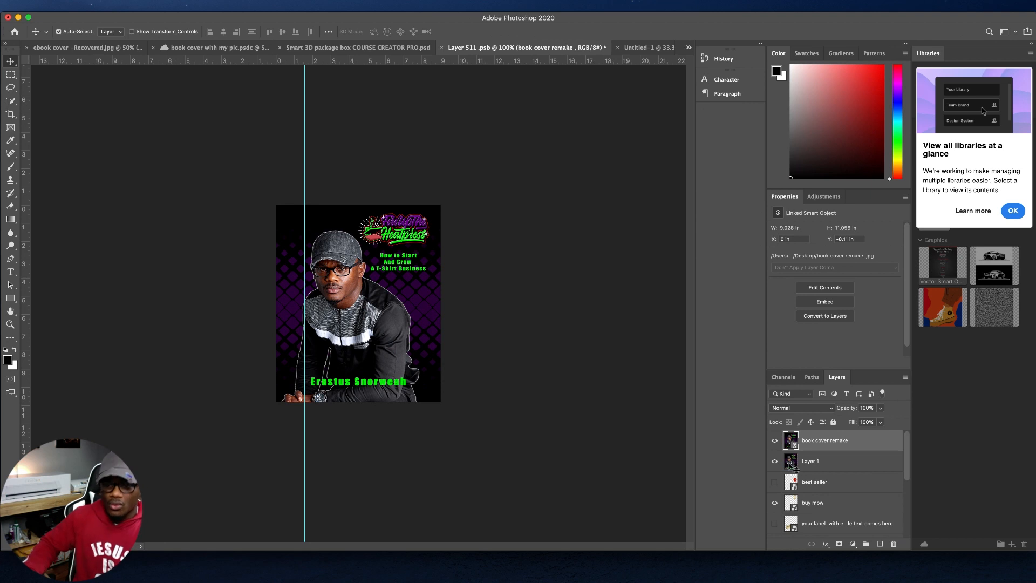
right_click(562, 358)
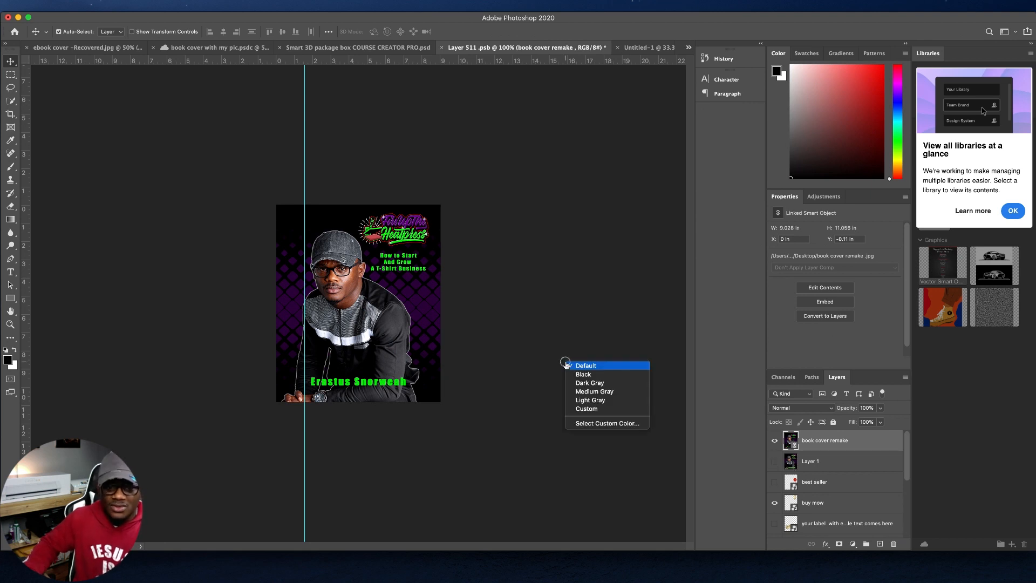
- Save the Layer 511 .psb document and return to the Smart 3D package box COURSE CREATOR PRO.psd mockup
left_click(562, 288)
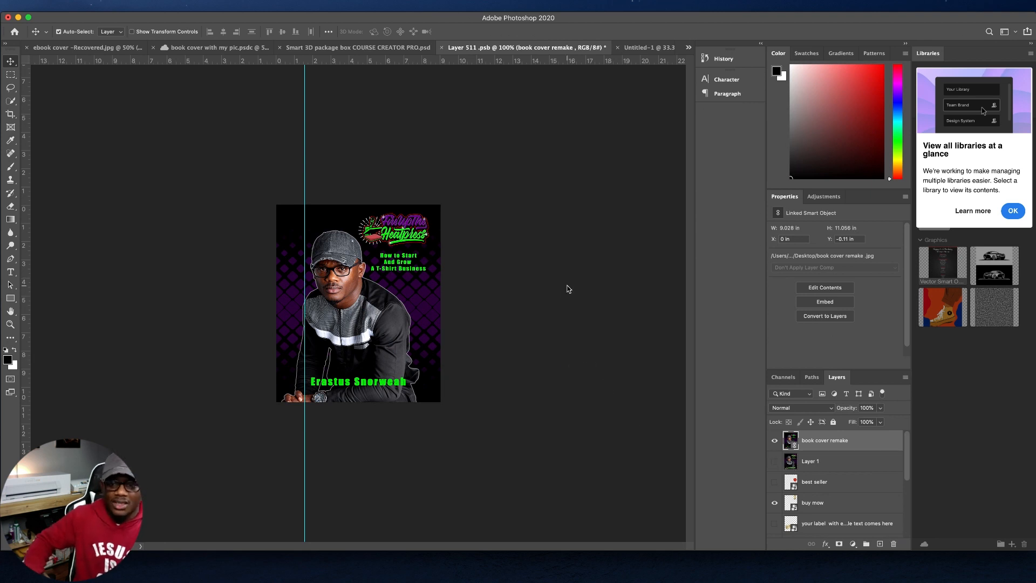
left_click(79, 6)
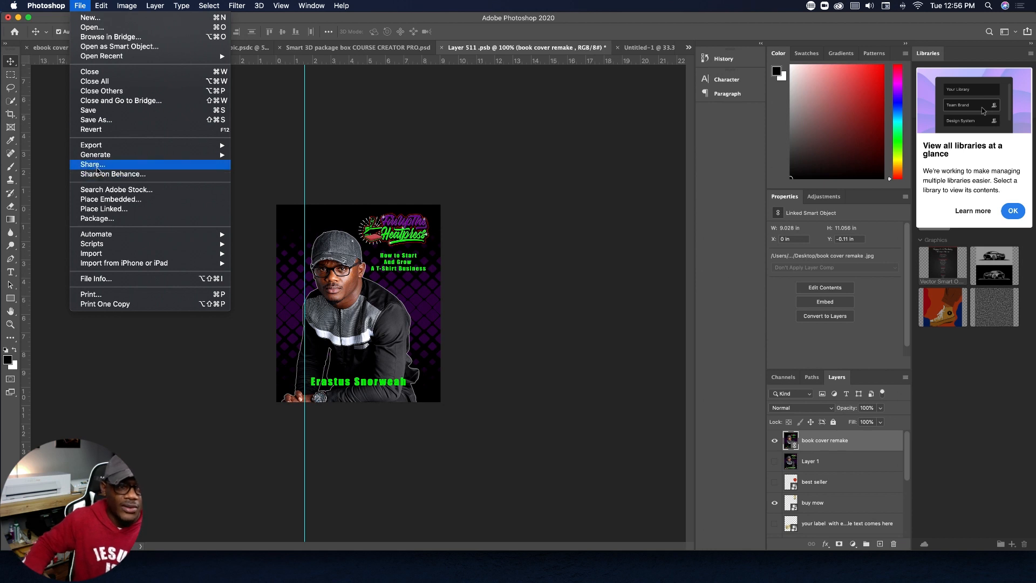
left_click(88, 110)
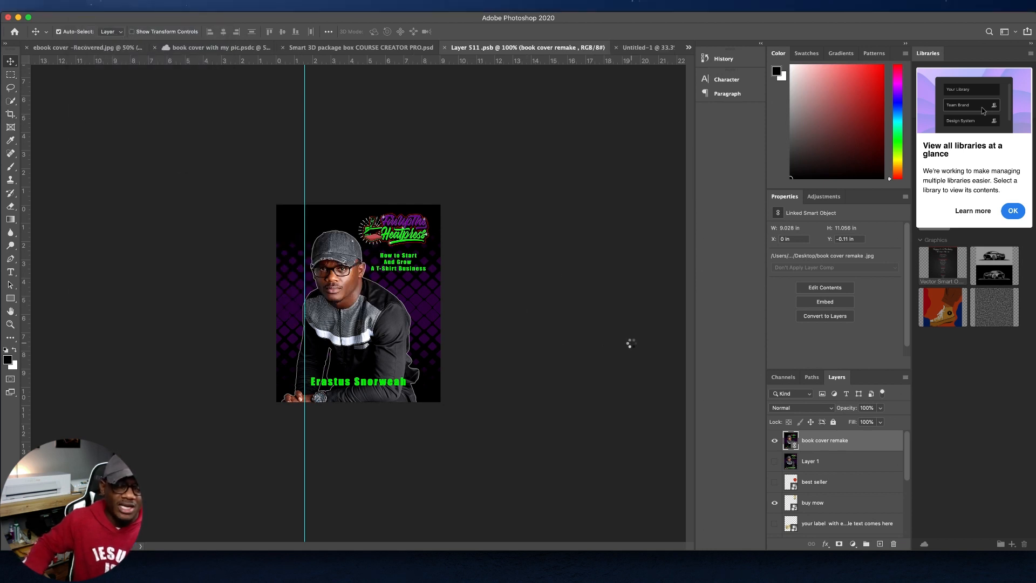
left_click(350, 49)
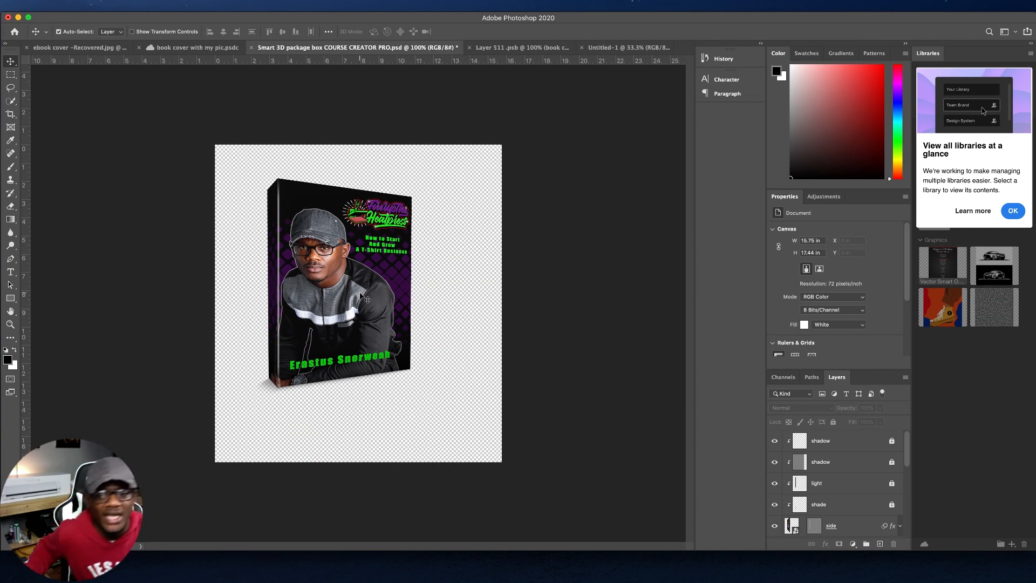
- Toggle the visibility of the smart object layer below the front layer on and back off
scroll(808, 485, "down", 1)
scroll(807, 487, "down", 2)
scroll(809, 499, "down", 2)
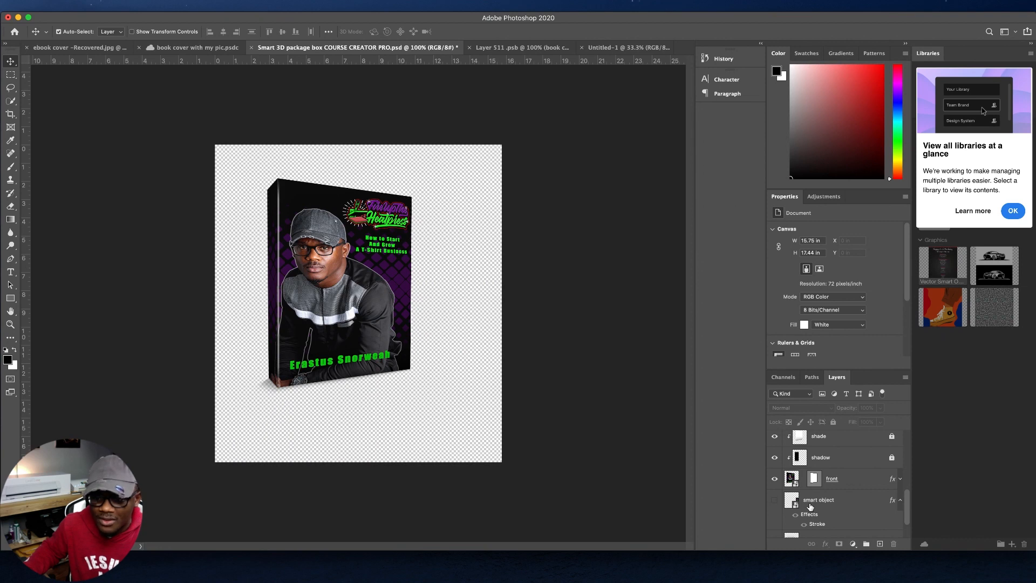
right_click(774, 504)
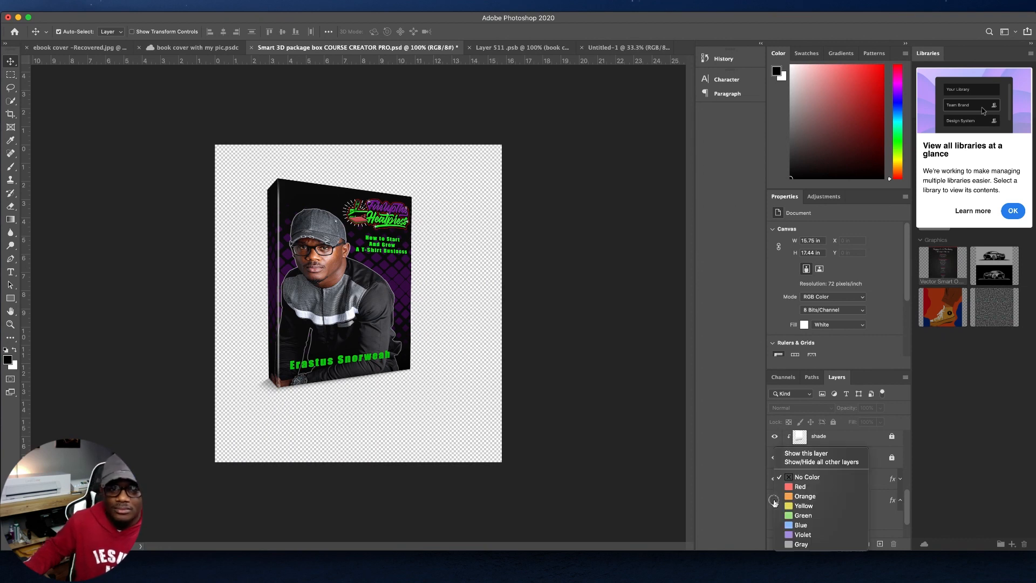
left_click(754, 502)
left_click(775, 504)
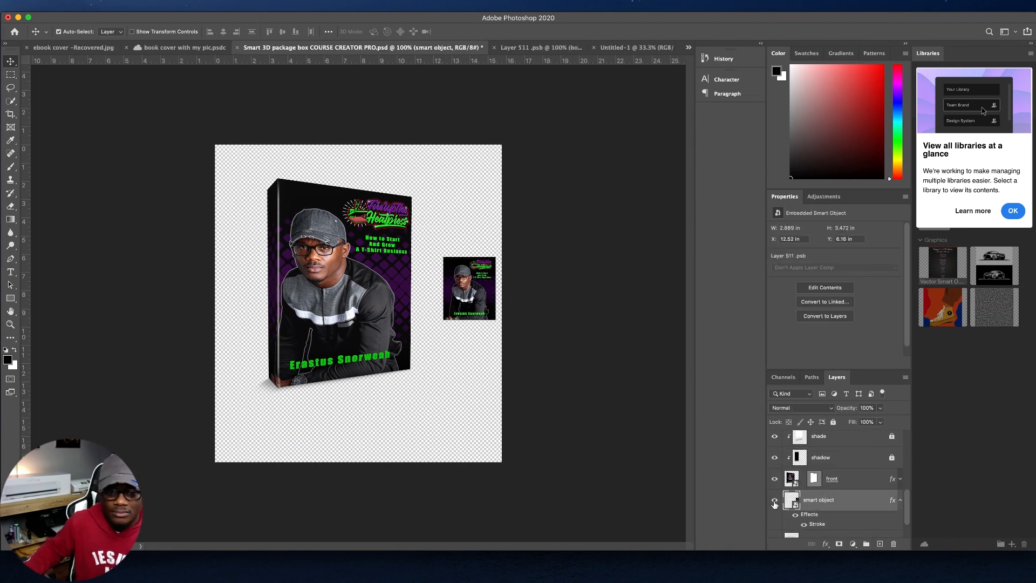
left_click(775, 504)
- Open the visibility options of the Background layer at the end of the layer stack
scroll(847, 499, "down", 2)
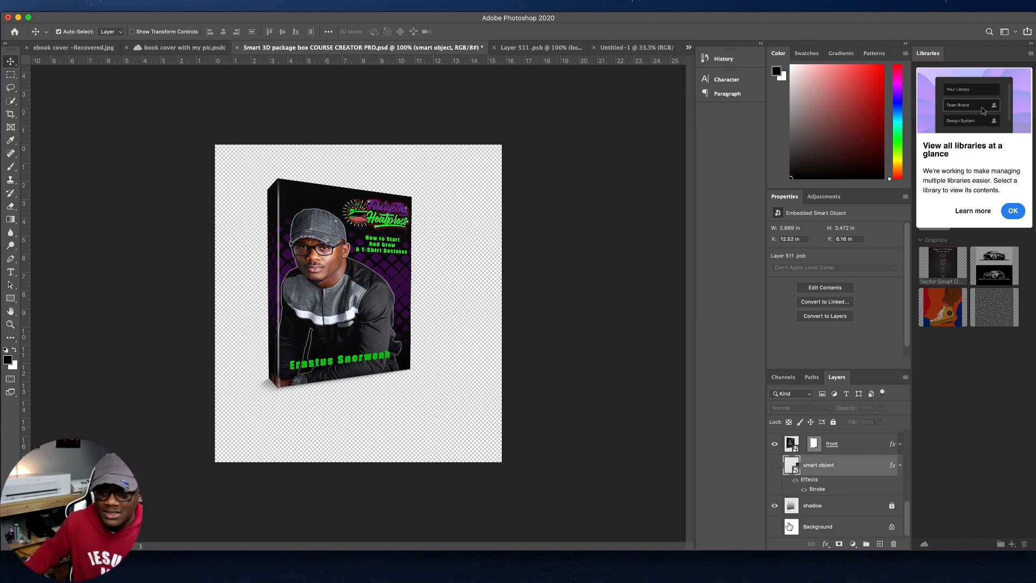
right_click(779, 528)
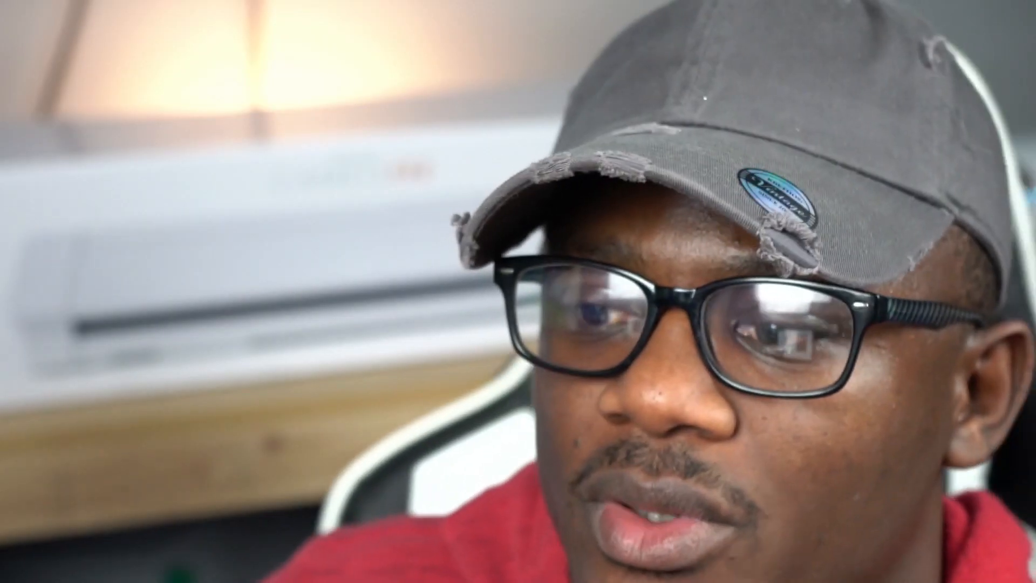